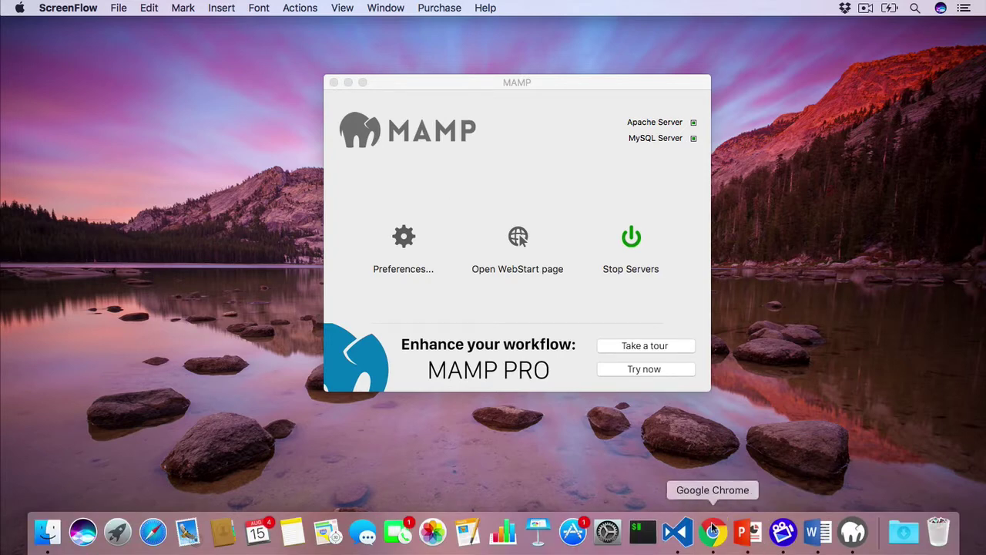
Download wordpress-4.8.1.zip from the wordpress.org download page in Chrome.
click(713, 530)
text(wo)
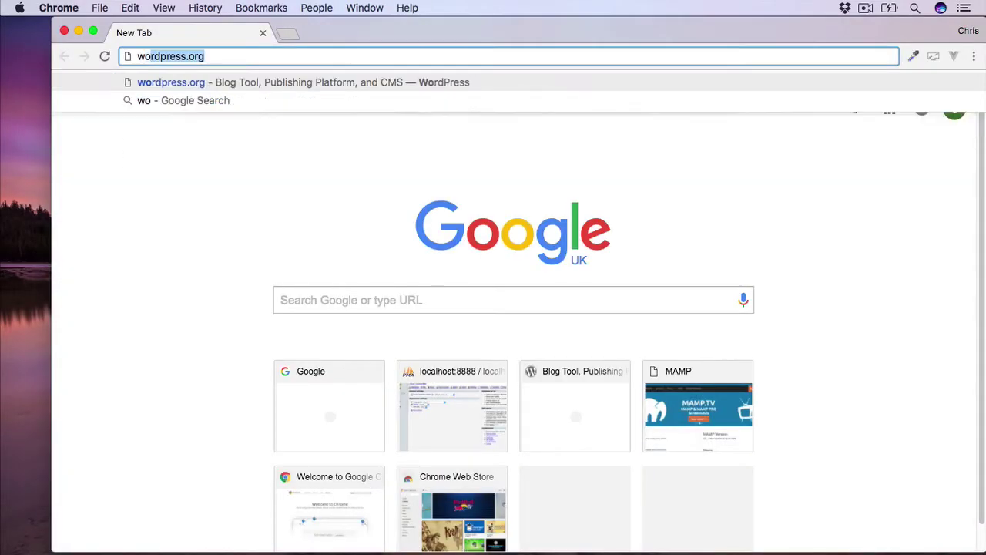
text(rdpress.o)
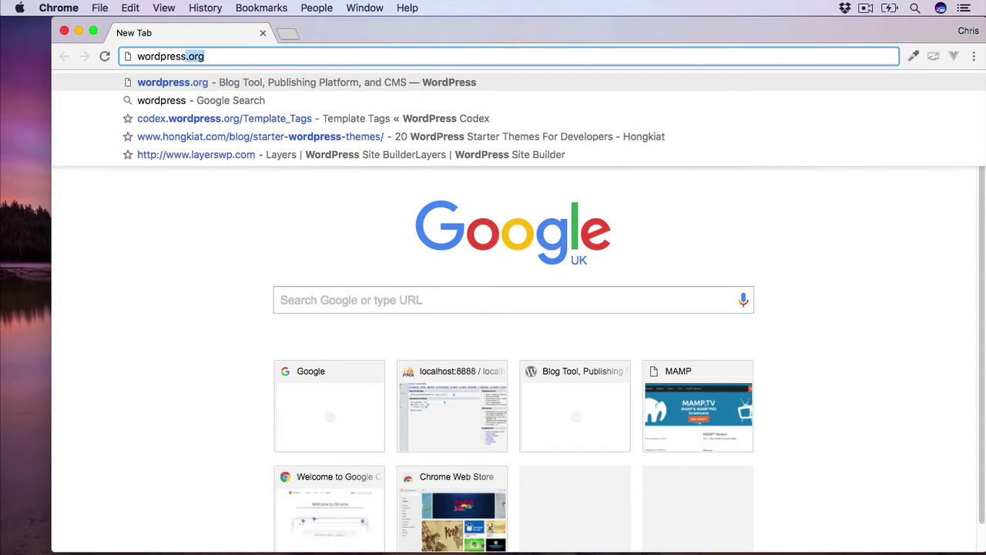
text(rg)
key(Return)
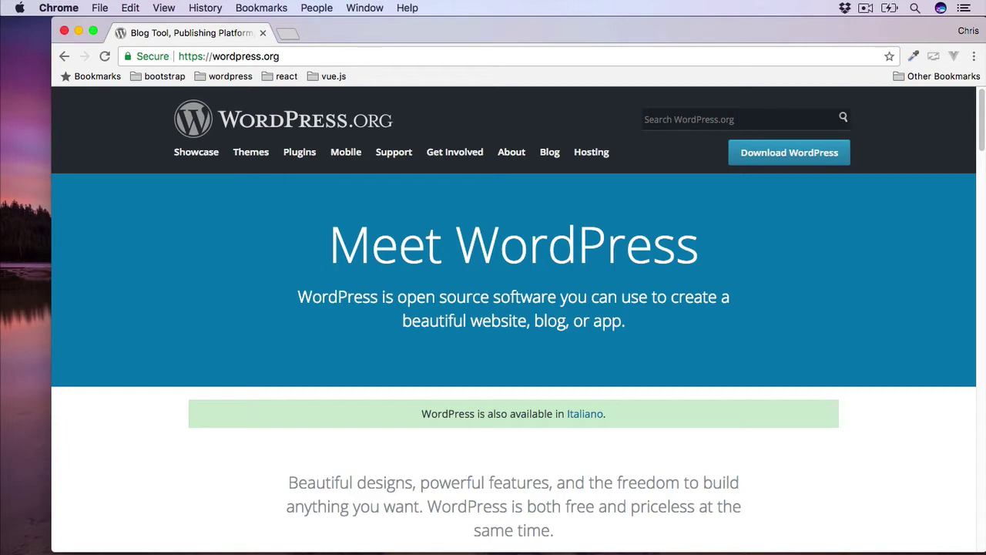
click(789, 155)
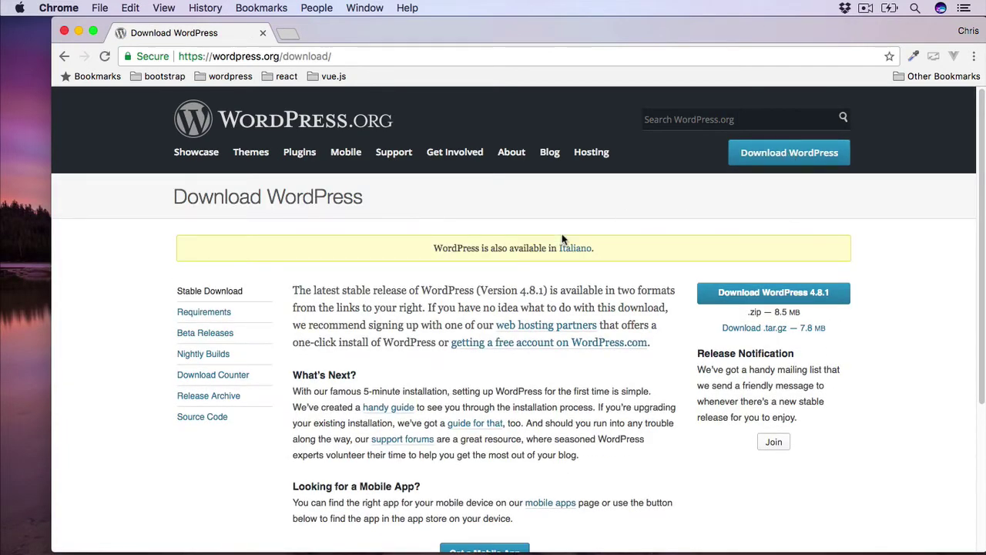
scroll(563, 237, down, 1)
scroll(561, 238, down, 4)
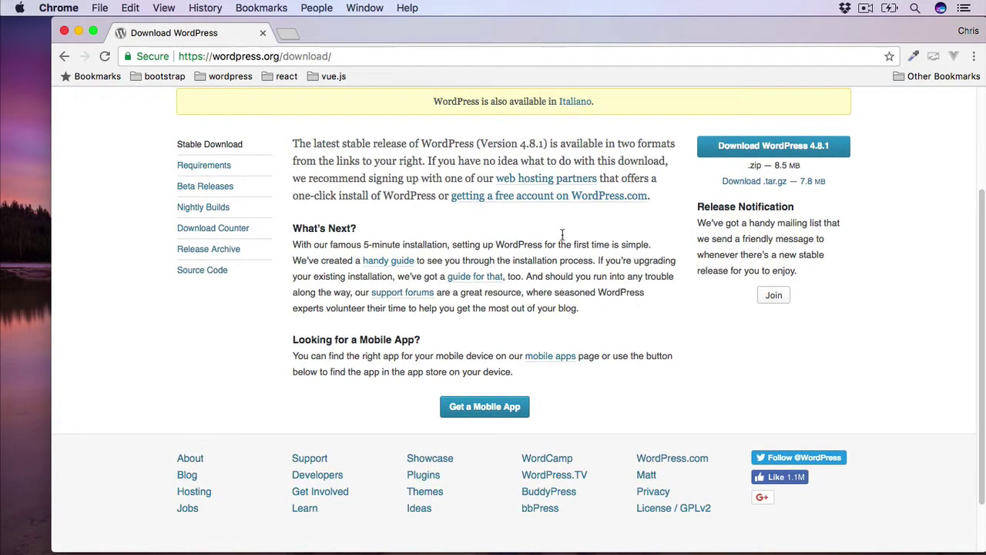
click(773, 147)
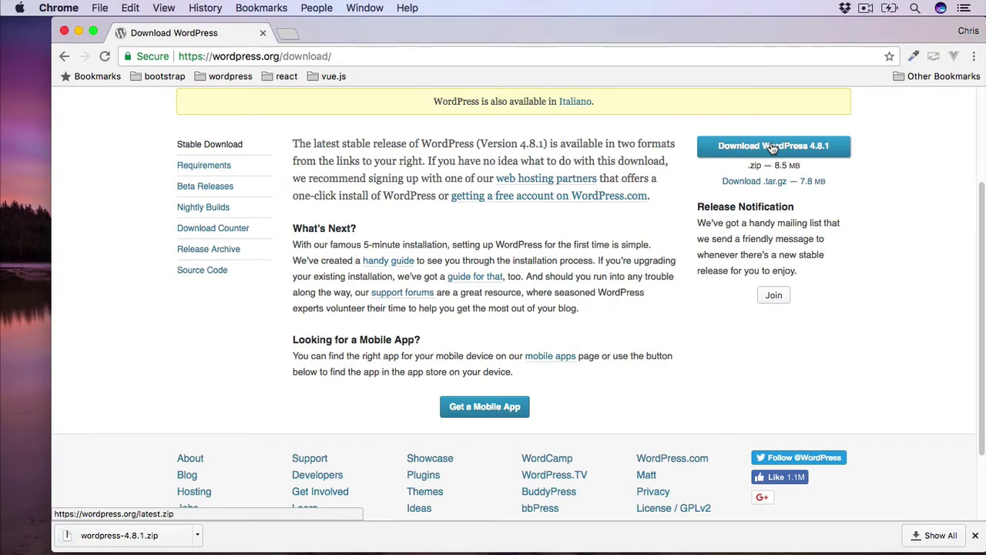
Extract wordpress-4.8.1.zip in Downloads and move the wordpress folder onto the desktop.
click(77, 32)
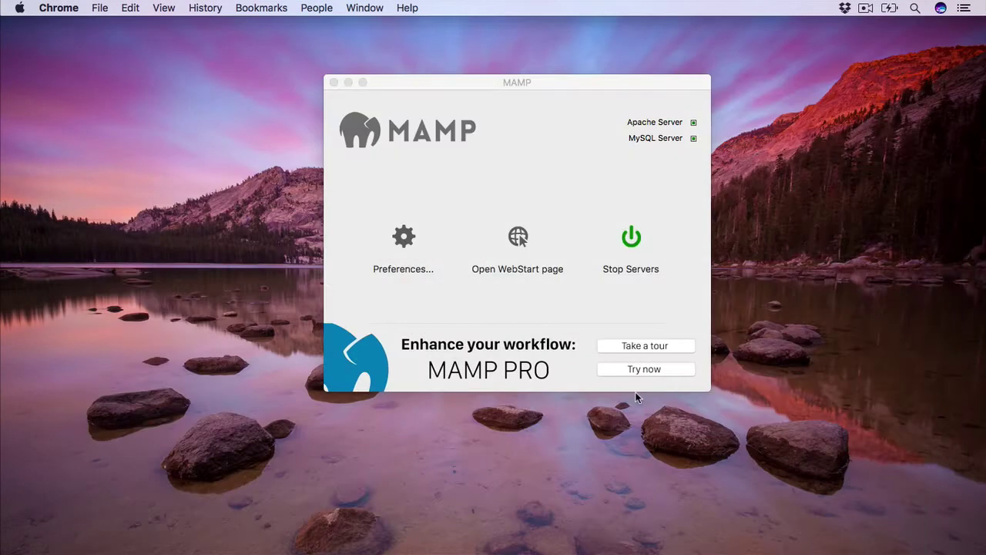
click(869, 537)
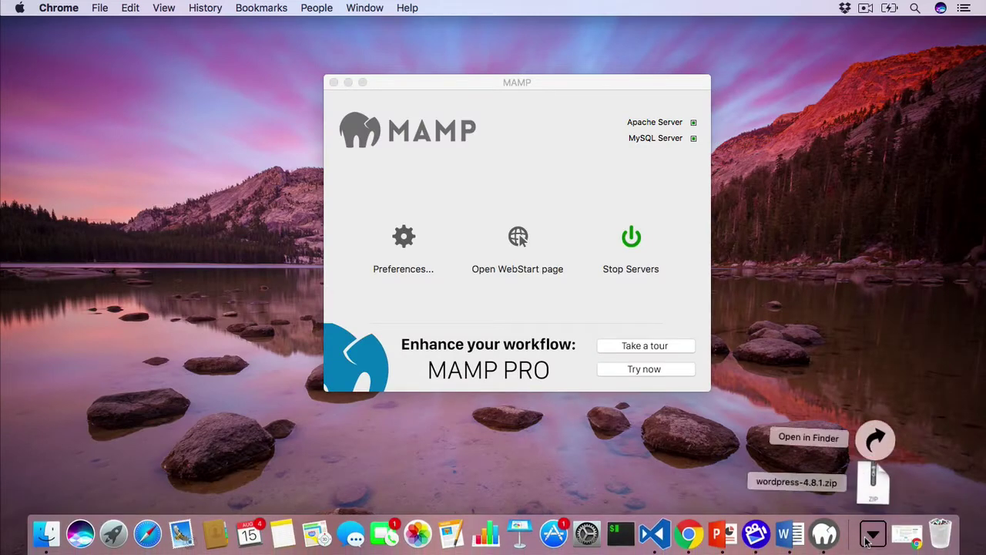
click(872, 437)
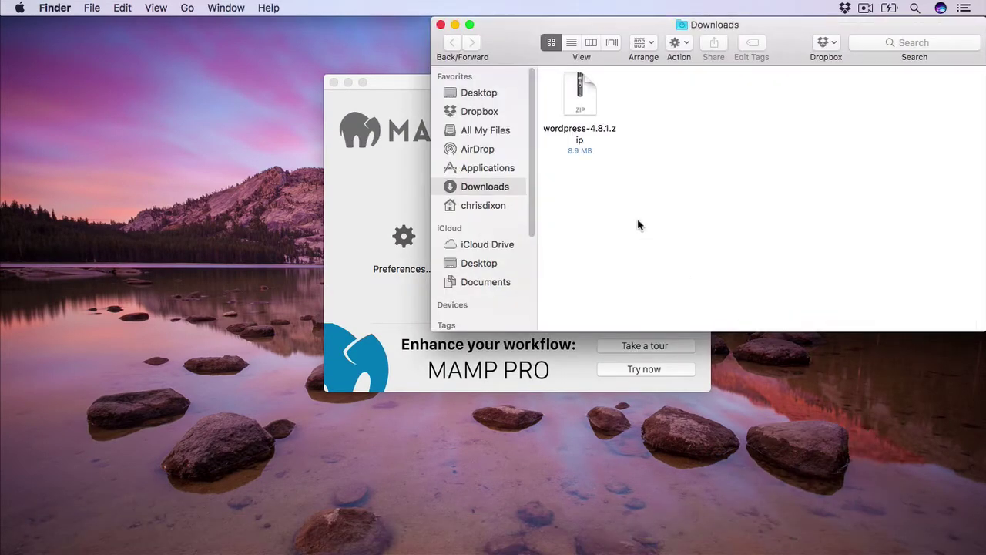
double_click(581, 102)
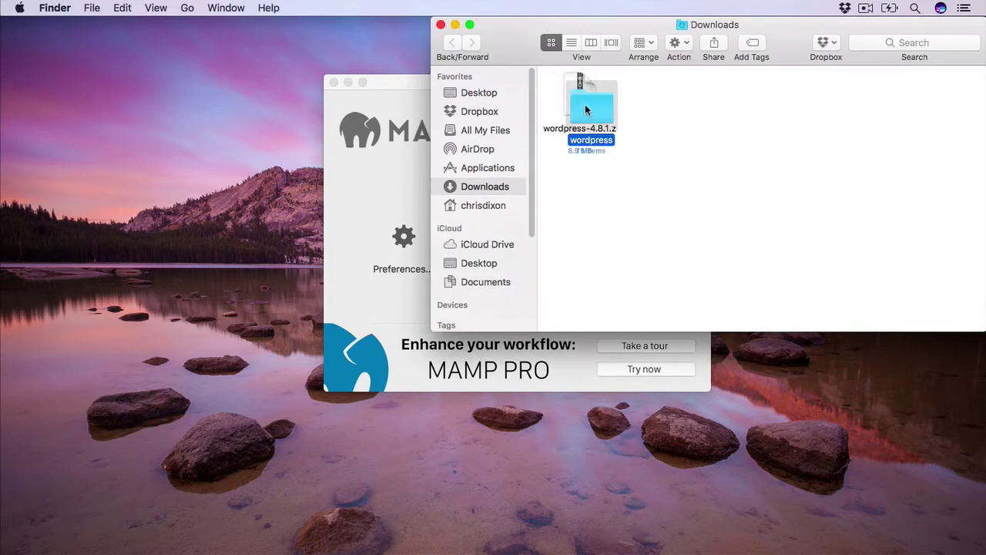
drag(584, 105, 695, 99)
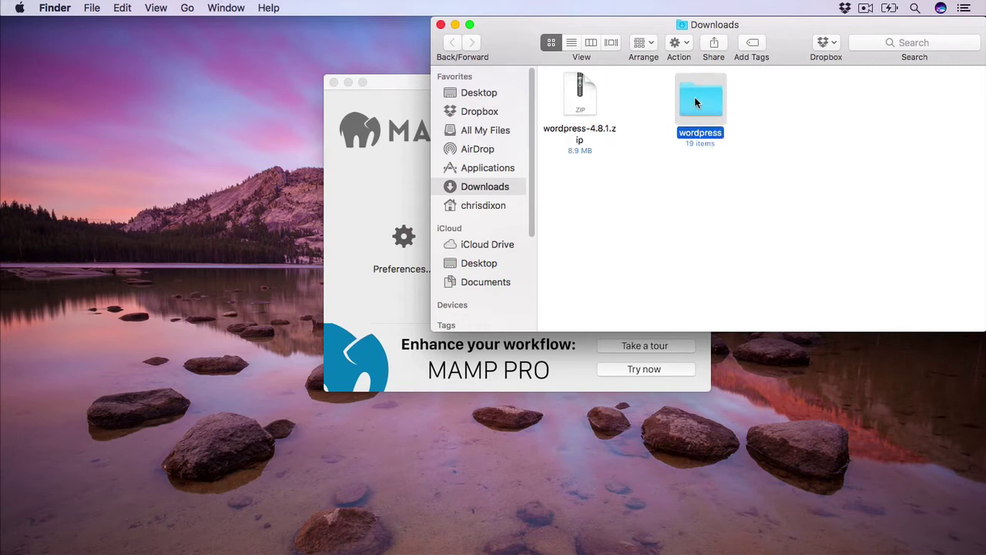
mouse_move(717, 539)
drag(697, 99, 195, 89)
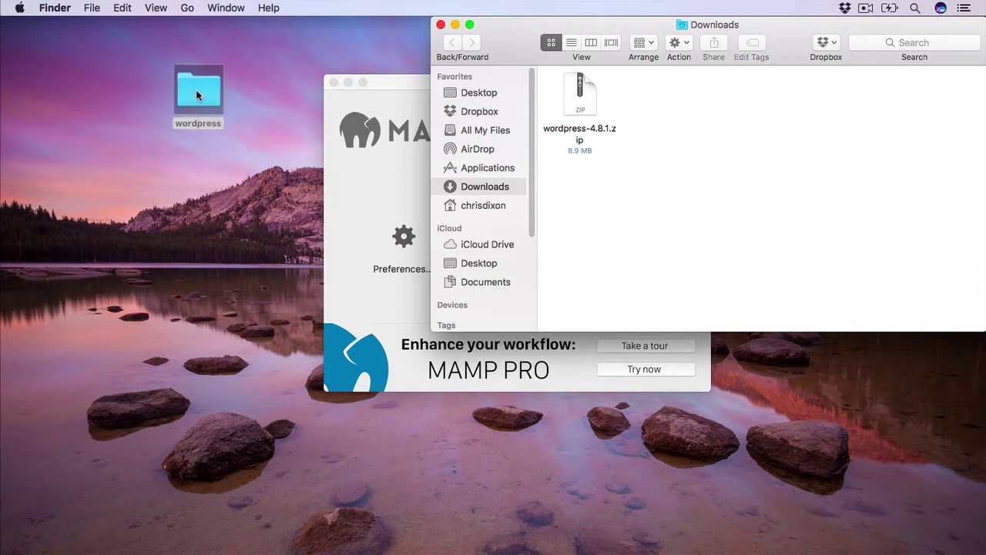
Move the desktop wordpress folder into Applications/MAMP/htdocs, confirming the move out of iCloud Drive.
click(487, 168)
scroll(606, 205, down, 3)
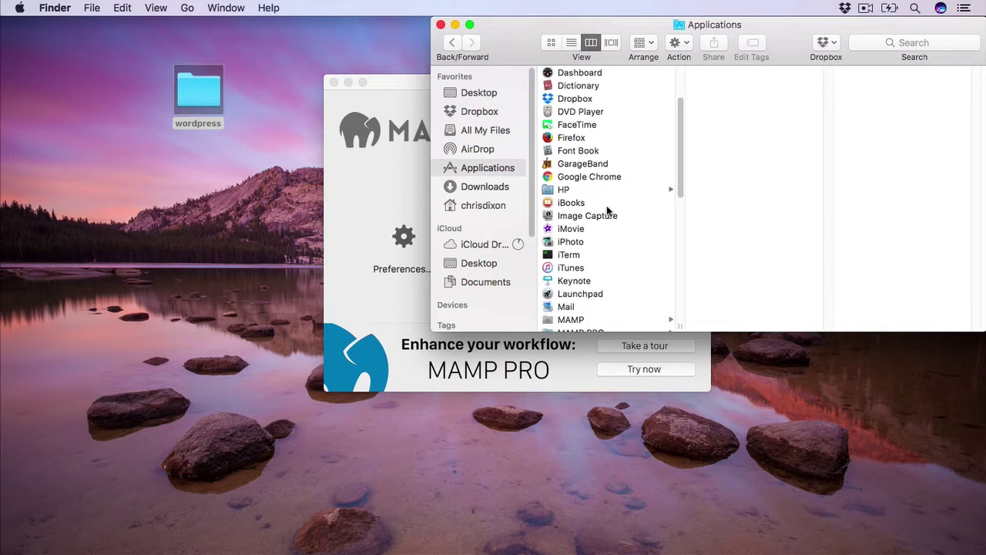
scroll(607, 204, down, 3)
click(606, 255)
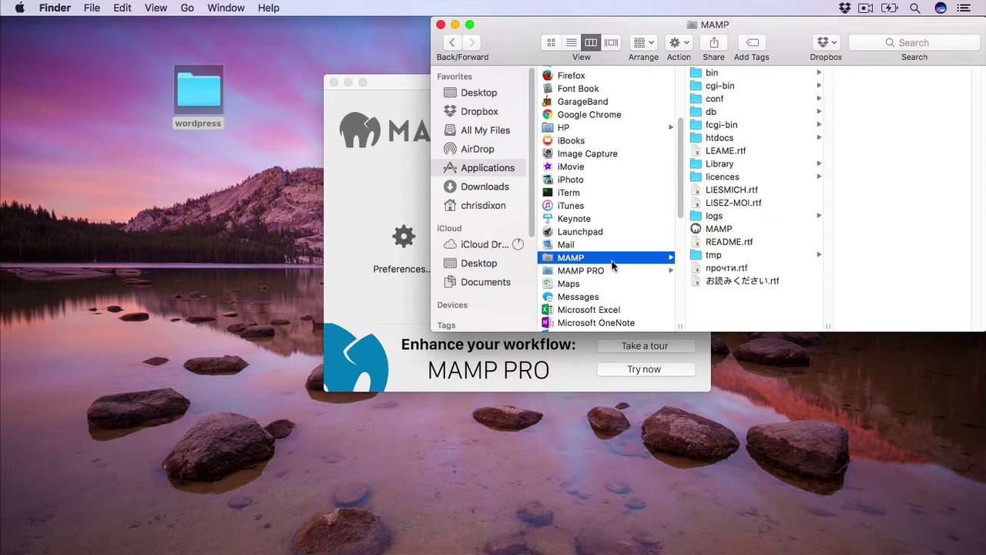
click(742, 138)
drag(731, 28, 590, 27)
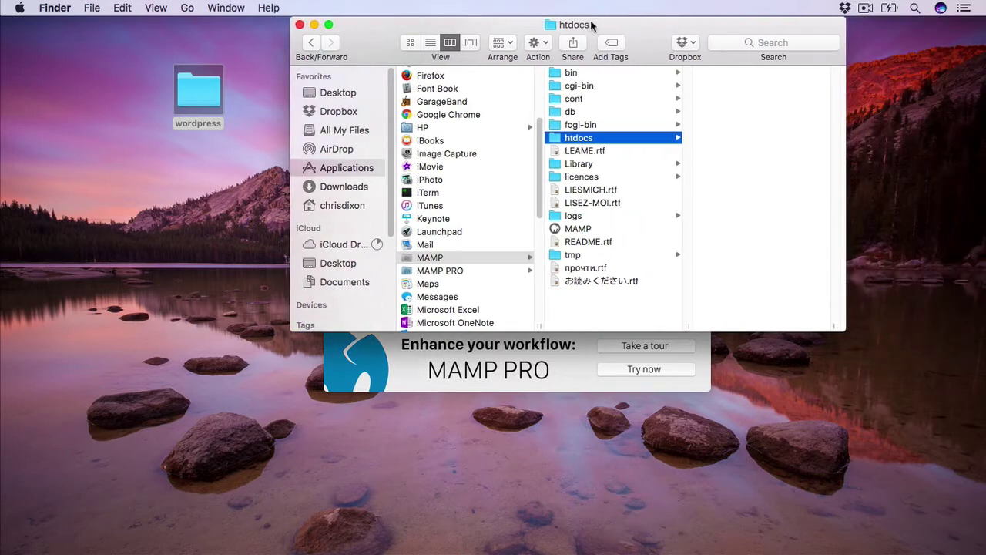
drag(196, 85, 738, 111)
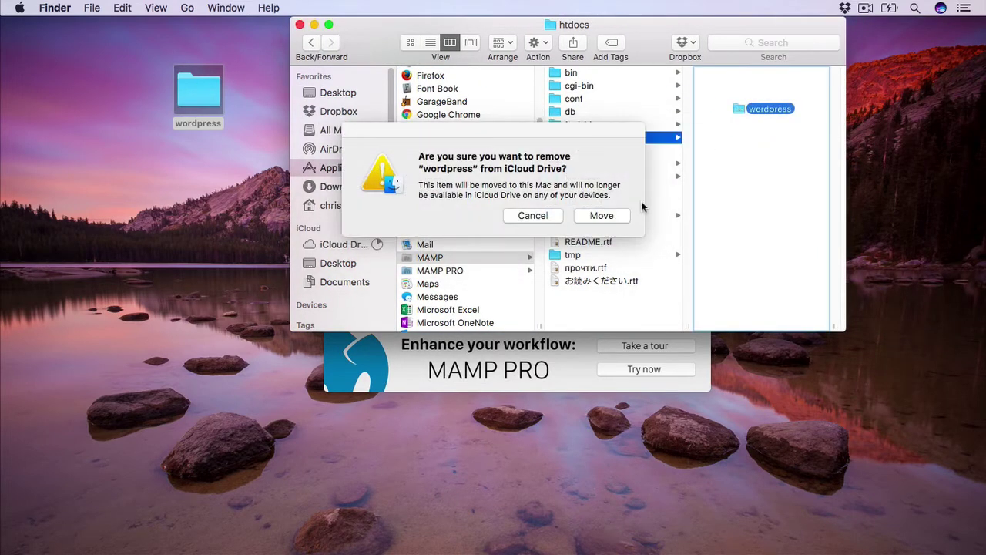
click(613, 217)
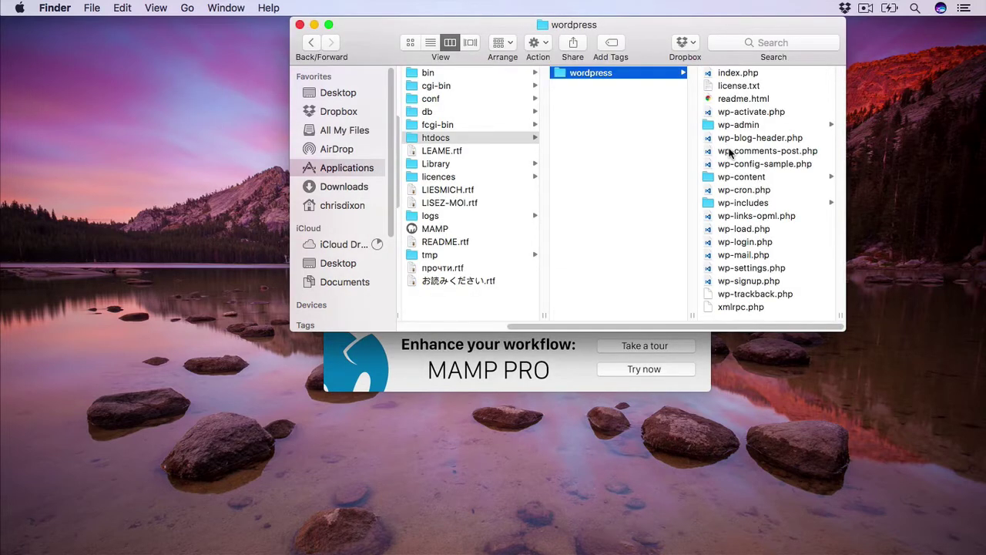
Rename the htdocs wordpress folder to 'webdev-blog' and bring the MAMP window into view.
click(609, 74)
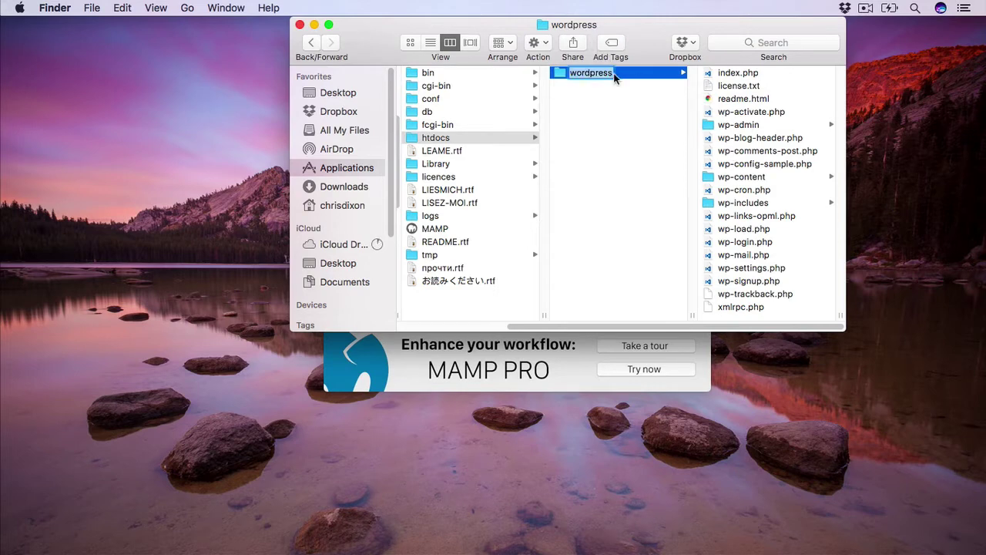
text(webdev-blog)
key(Return)
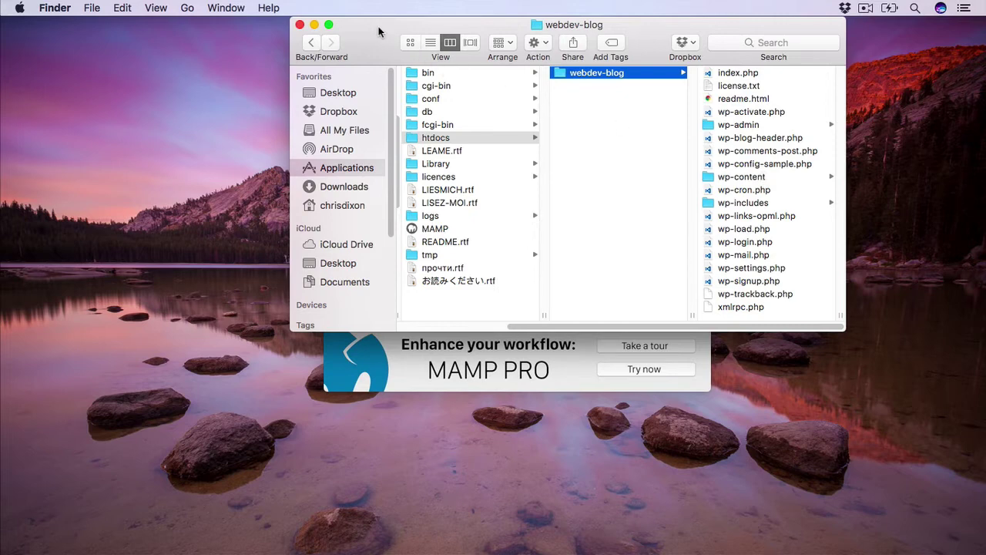
drag(385, 26, 526, 6)
drag(416, 84, 116, 28)
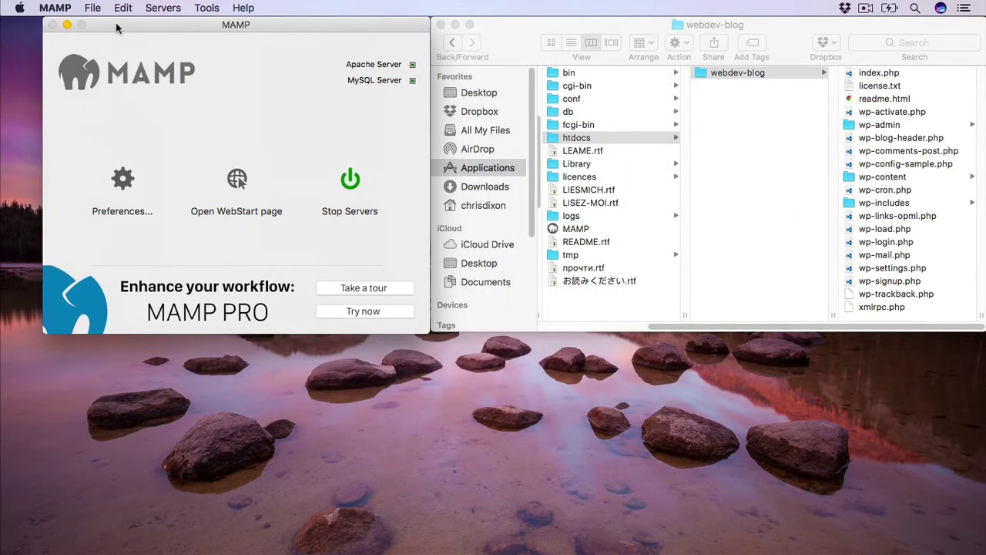
Open phpMyAdmin from the Tools menu of MAMP's WebStart page.
click(238, 179)
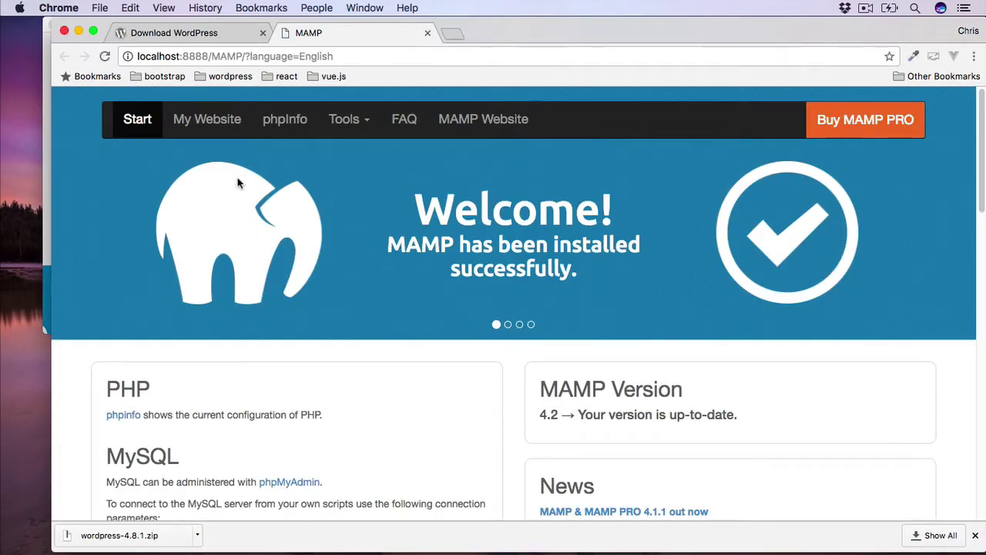
click(368, 126)
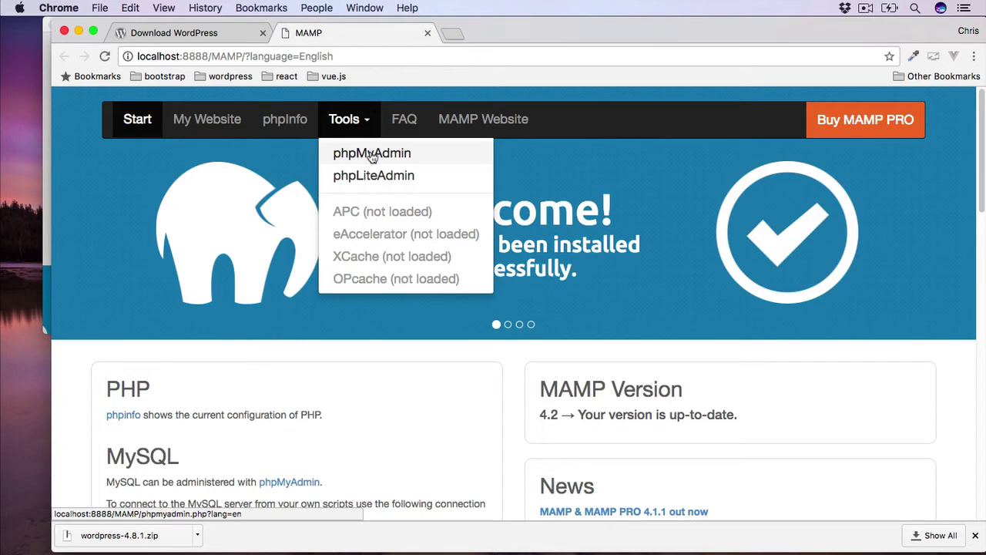
click(372, 154)
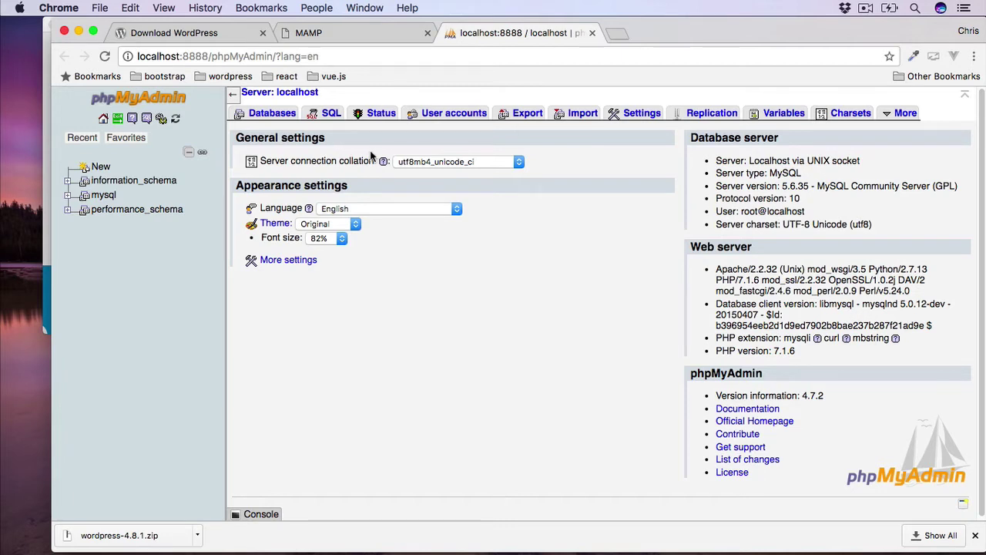
Create an empty 'webdev-blog' database in phpMyAdmin, then minimize Chrome.
click(272, 113)
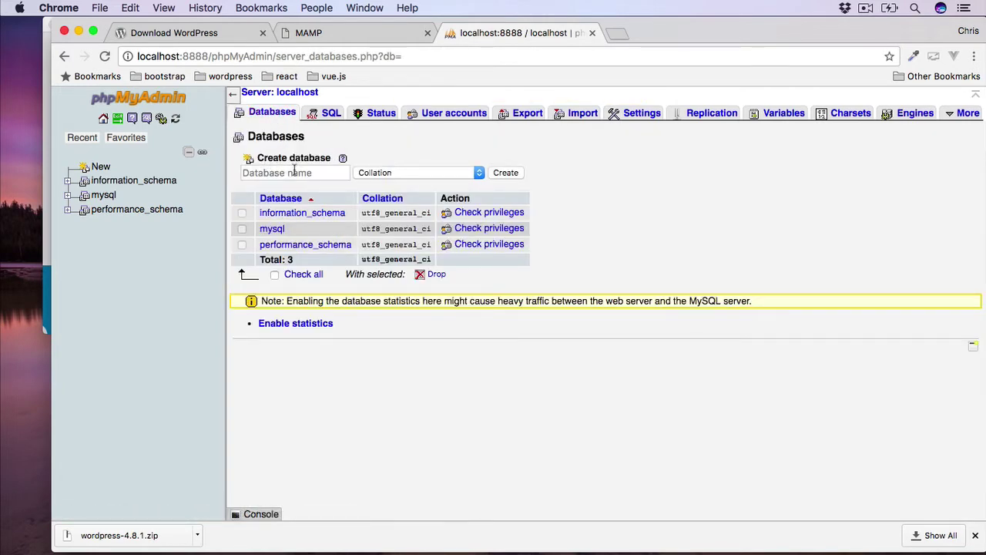
click(286, 174)
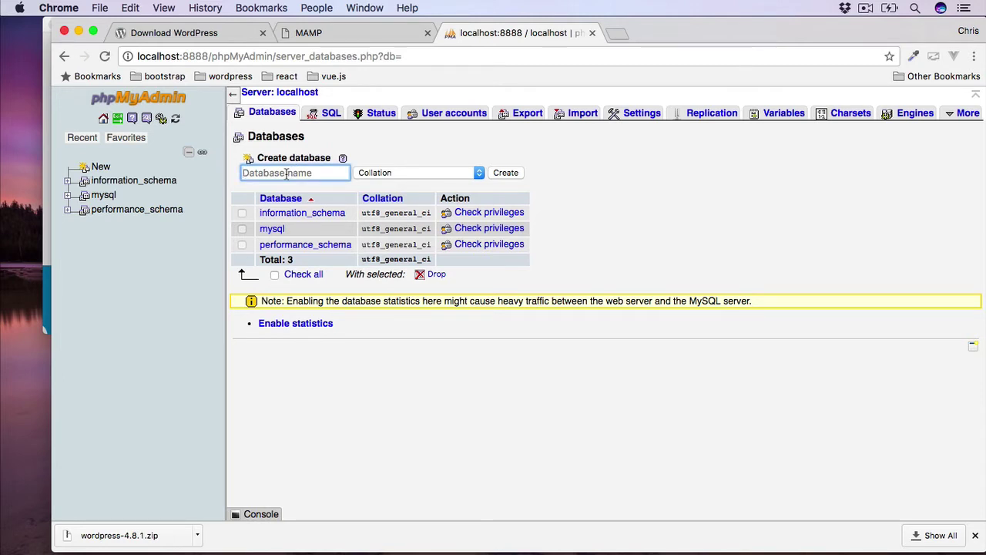
text(webdev)
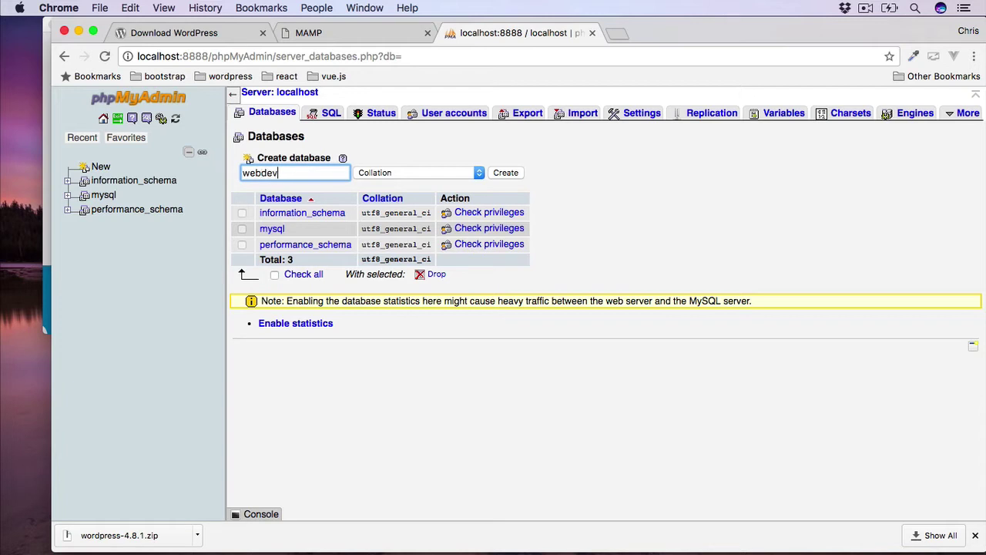
text(-blog)
click(506, 174)
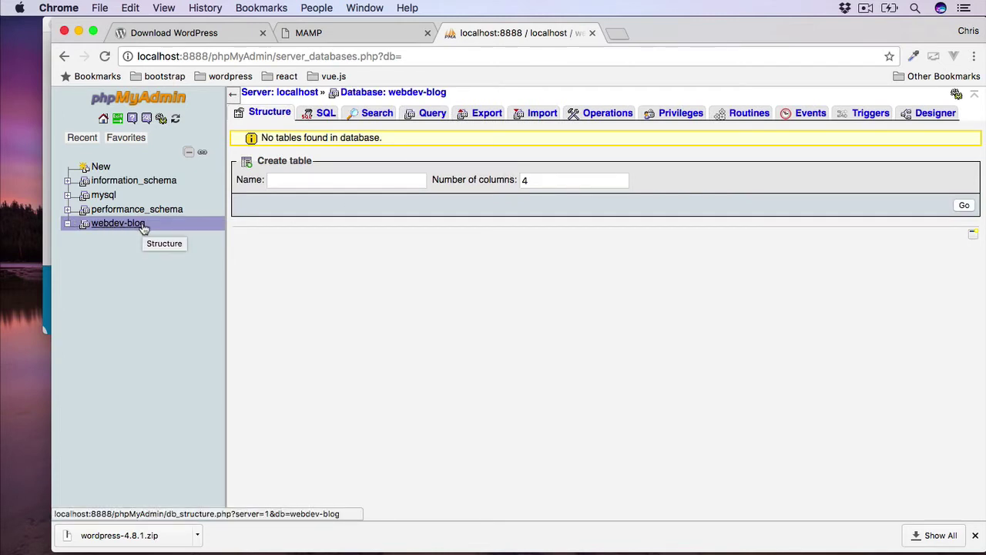
click(79, 31)
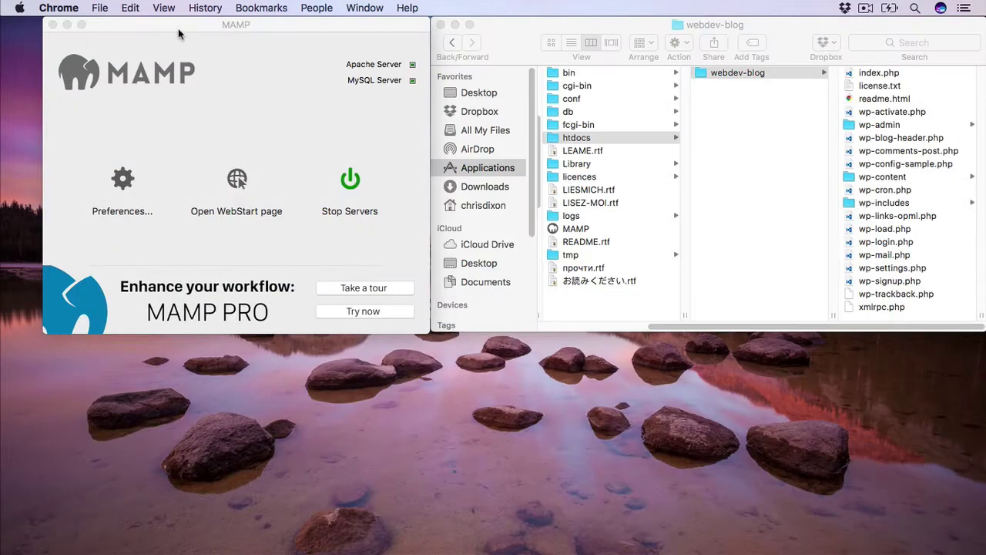
Check MAMP's ports (Apache 8888, MySQL 8889), then bring Chrome back to the front.
click(178, 29)
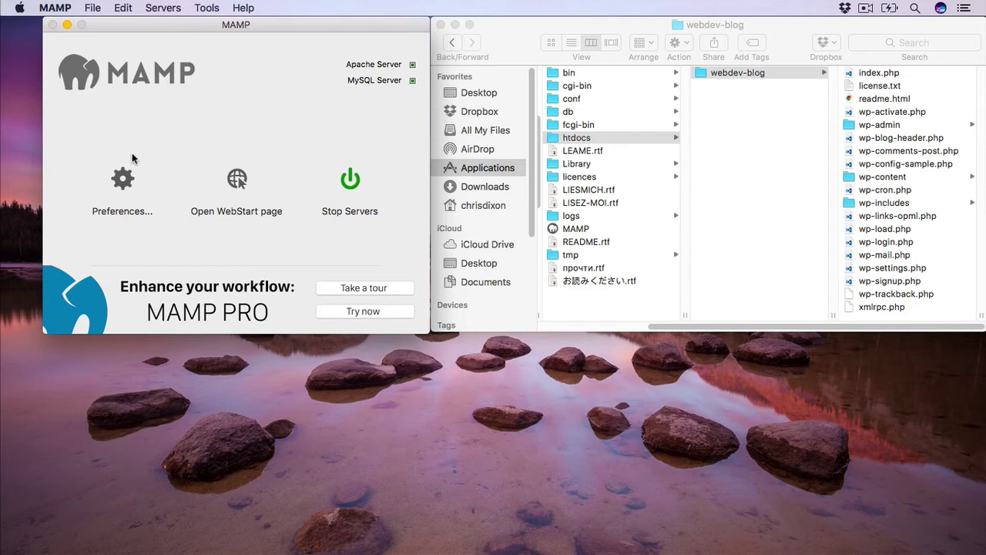
click(123, 178)
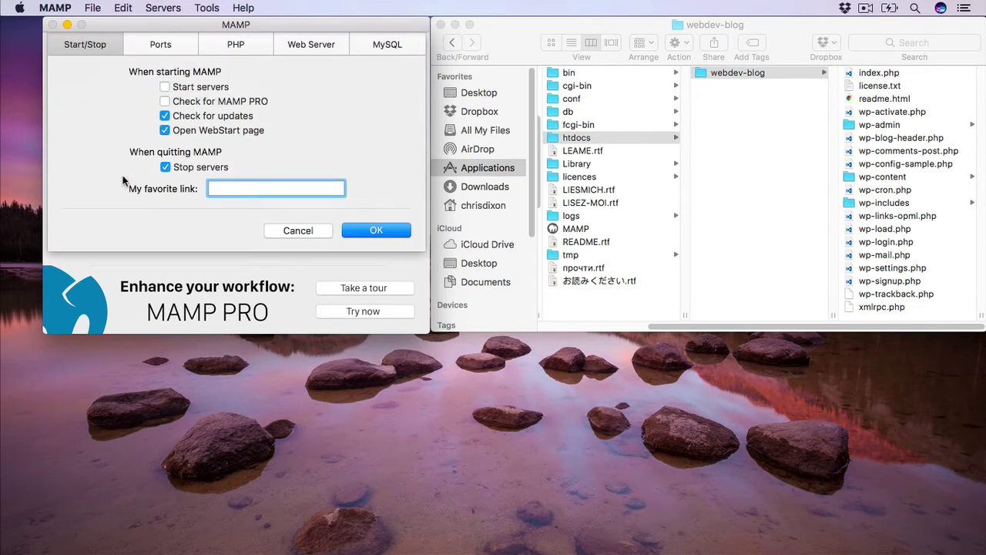
click(164, 45)
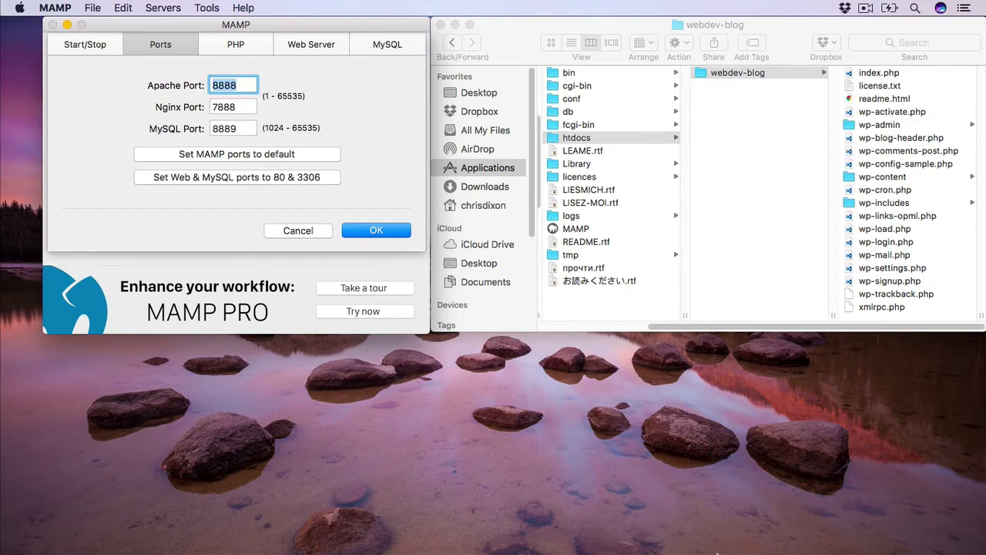
mouse_move(910, 539)
click(702, 540)
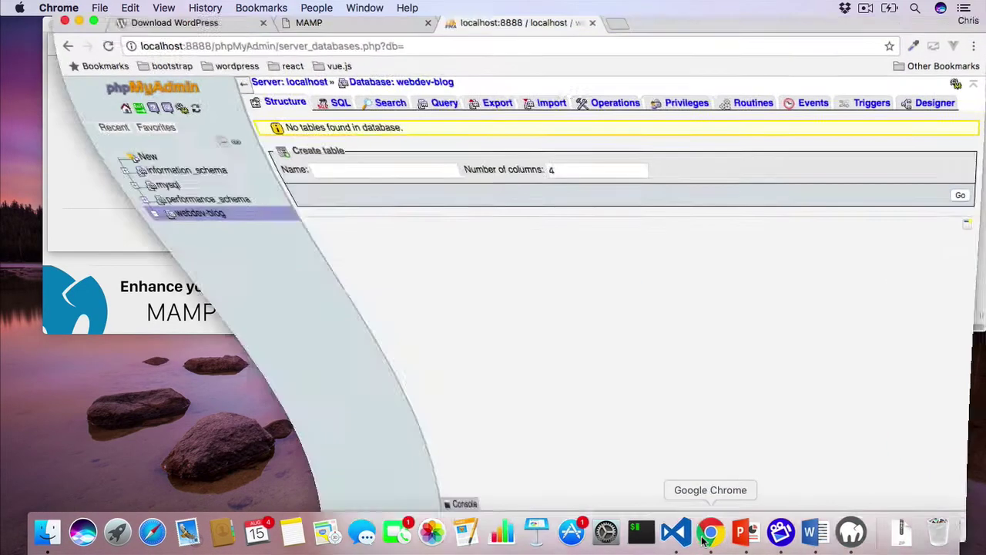
Load localhost:8888 in a new Chrome tab, showing the index with the webdev-blog folder.
click(614, 35)
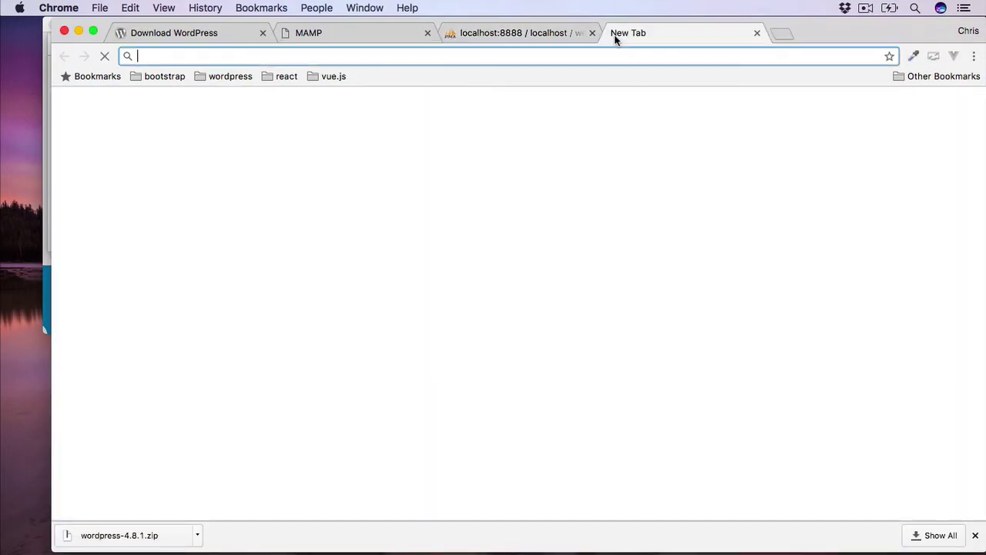
text(lo)
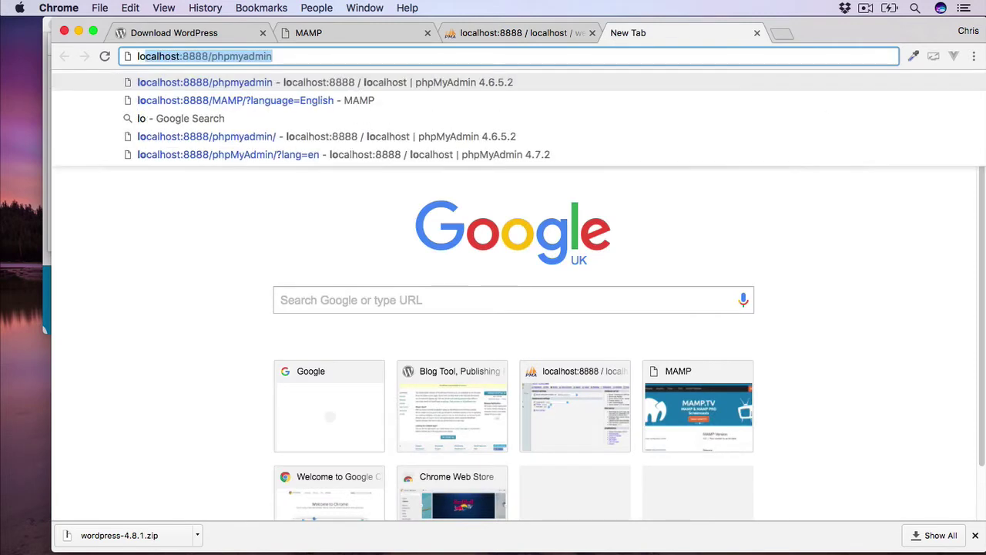
text(calhost)
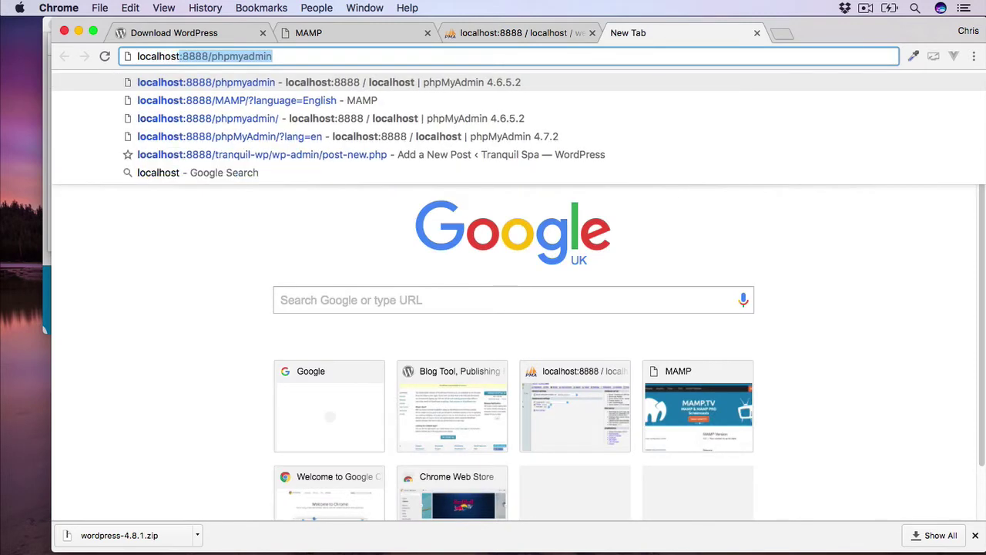
text(:)
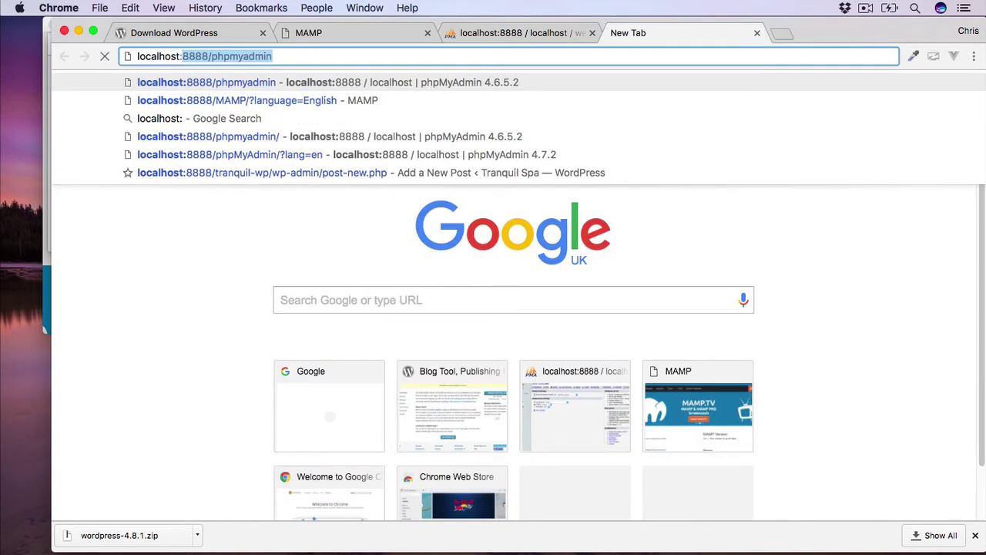
key(BackSpace)
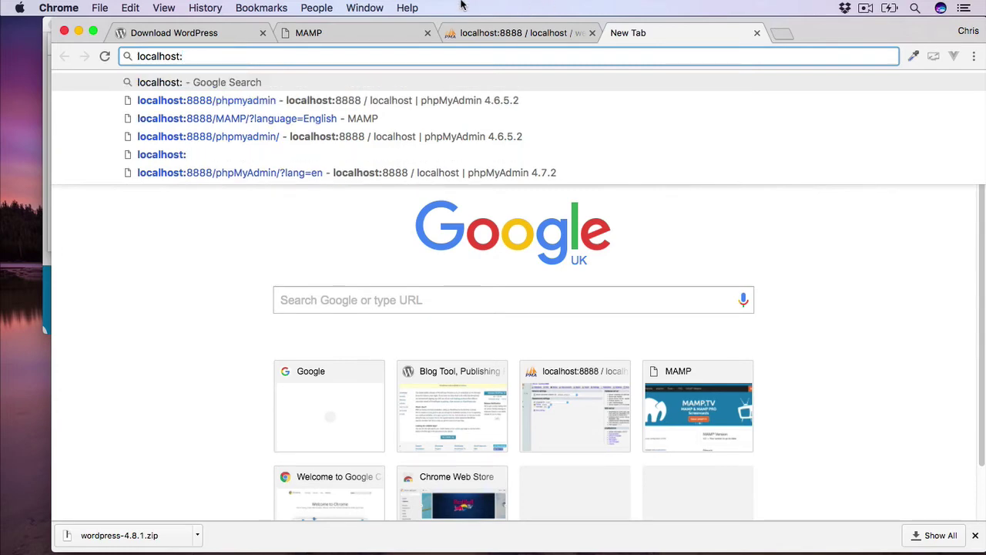
click(367, 38)
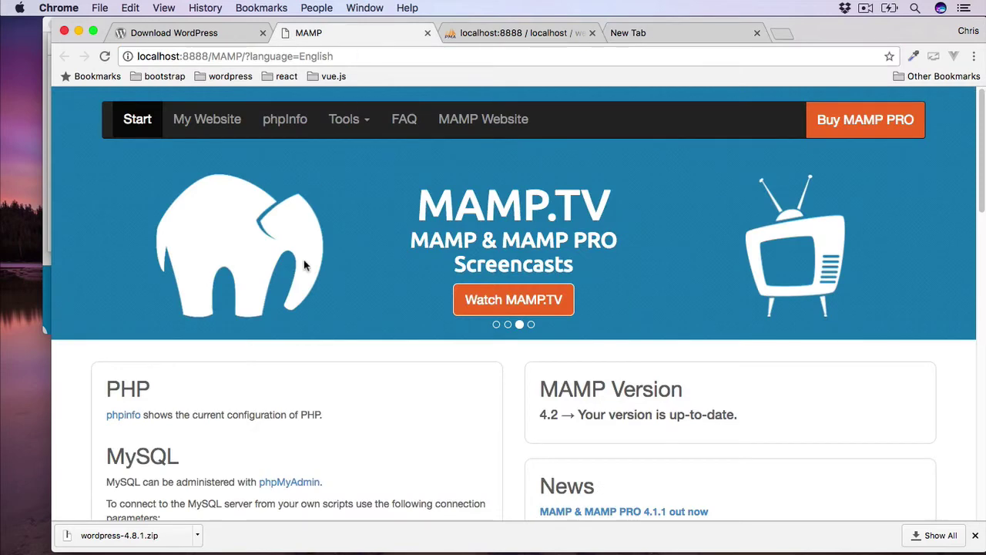
scroll(303, 260, down, 10)
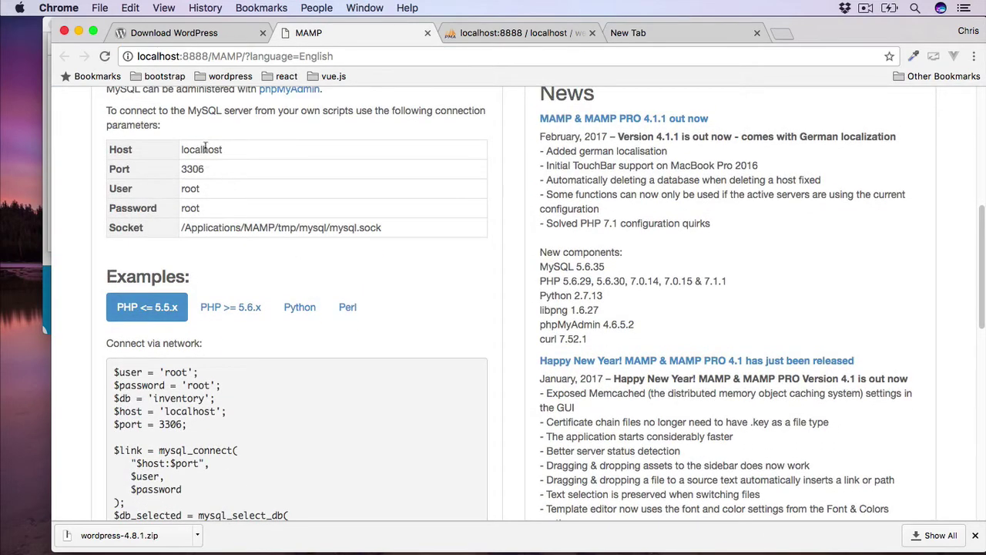
click(656, 33)
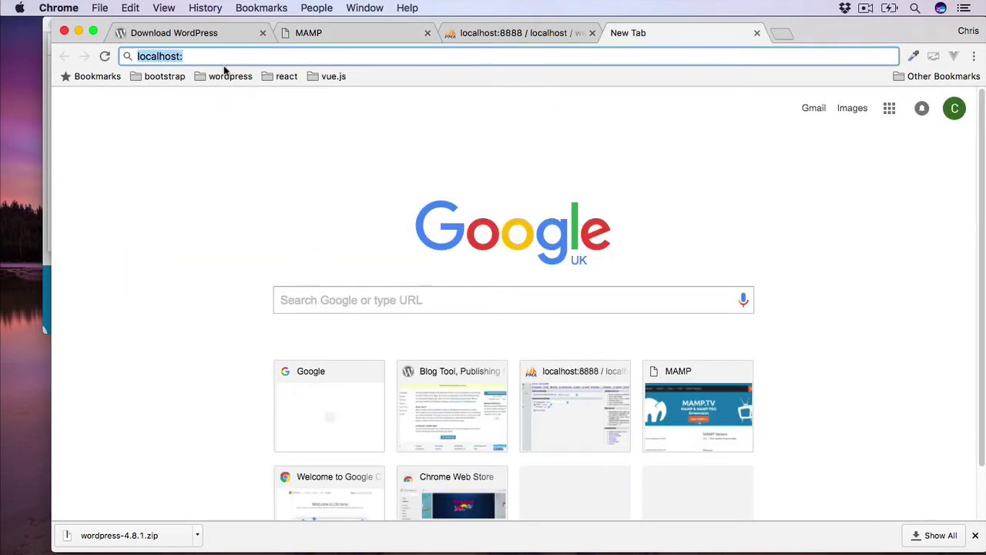
click(204, 58)
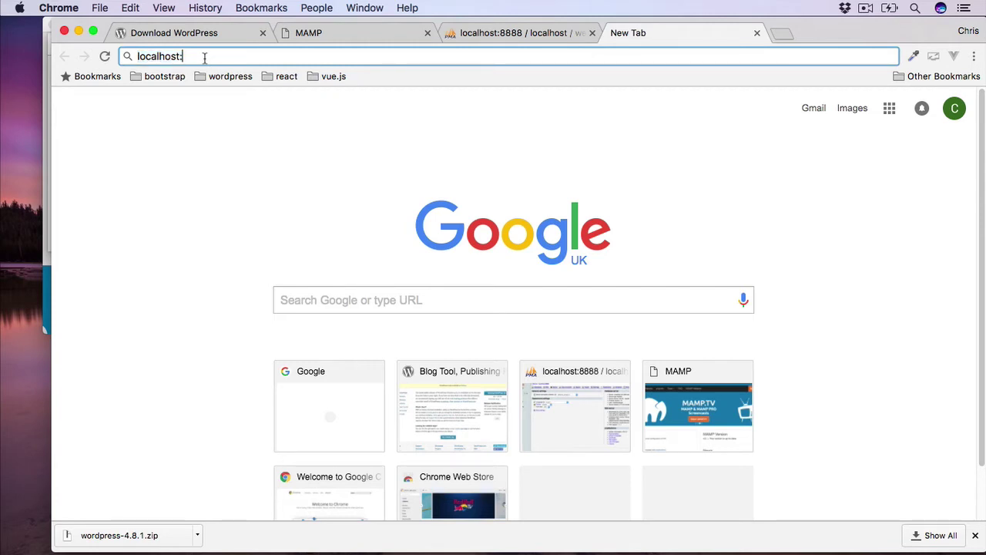
text(8888/phpmyadmin)
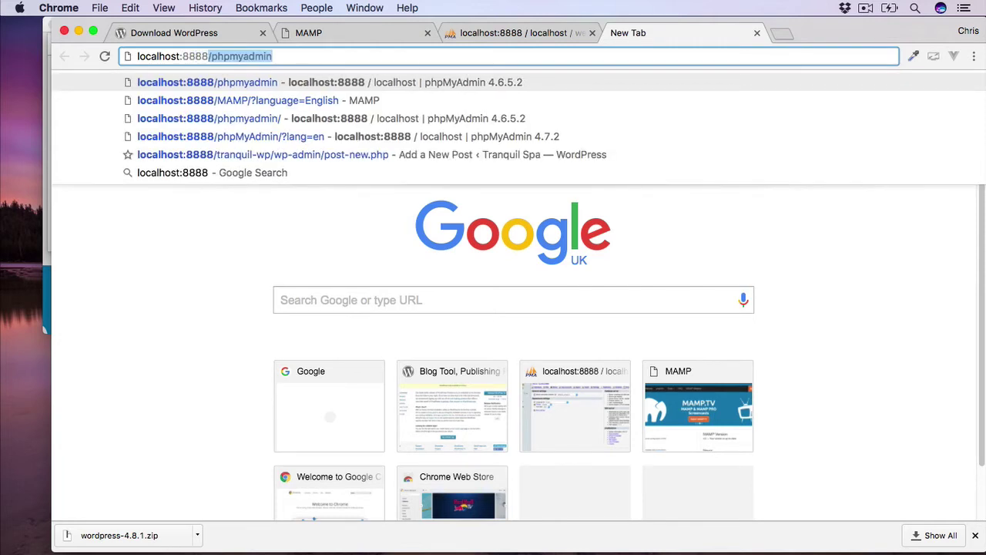
key(BackSpace)
key(BackSpace)
key(BackSpace)
key(BackSpace)
key(BackSpace)
key(BackSpace)
key(BackSpace)
key(BackSpace)
key(BackSpace)
key(BackSpace)
key(BackSpace)
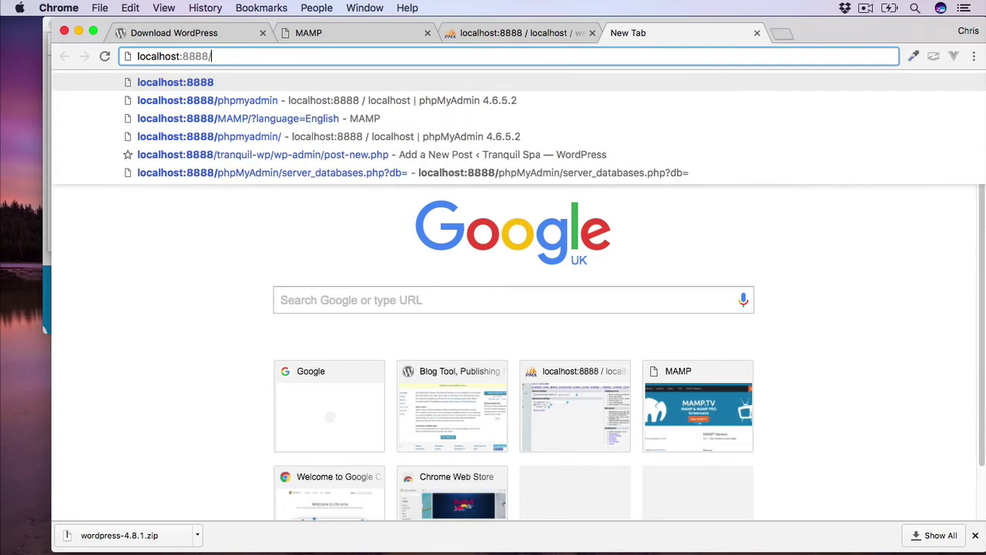
key(Return)
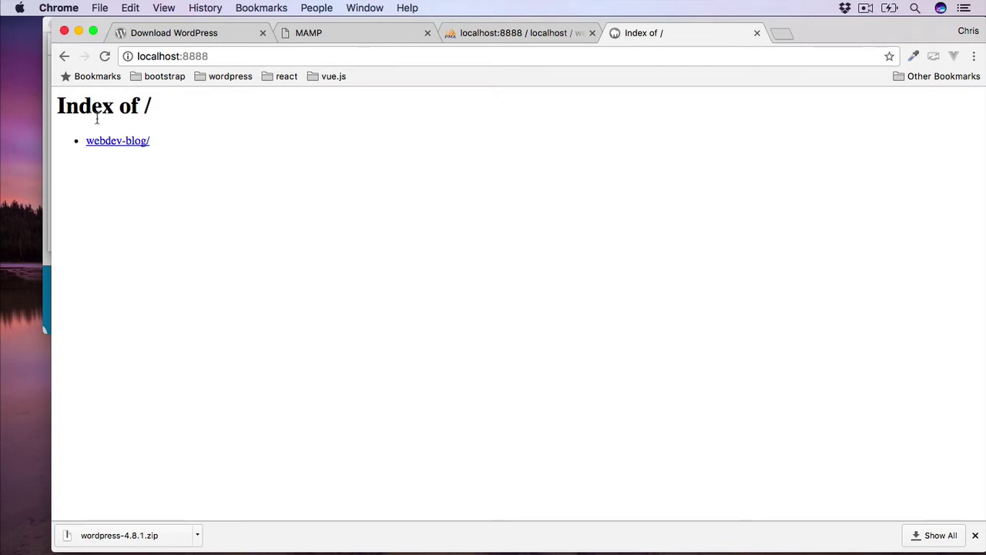
Open the webdev-blog site and choose English (UK) as the WordPress setup language.
click(127, 144)
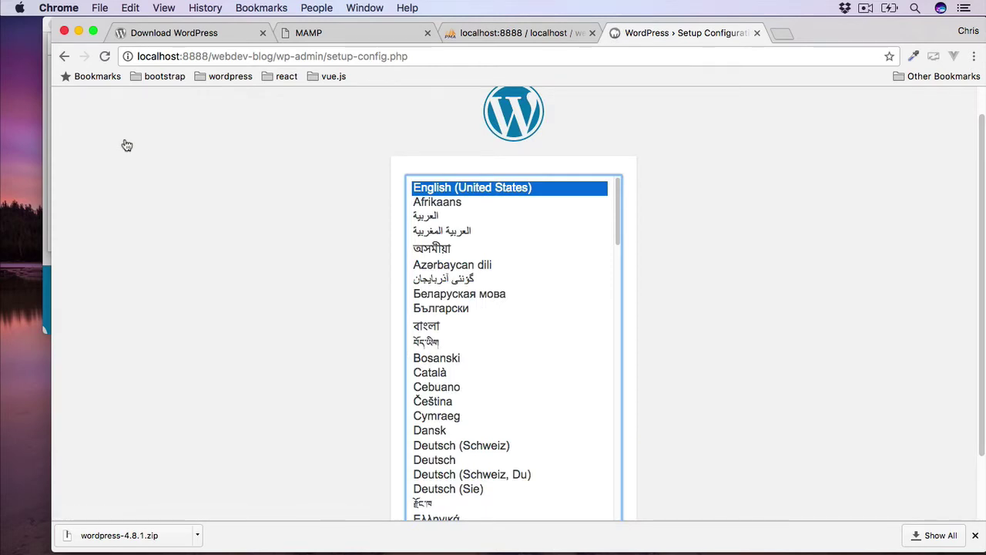
scroll(451, 269, up, 1)
scroll(451, 269, down, 5)
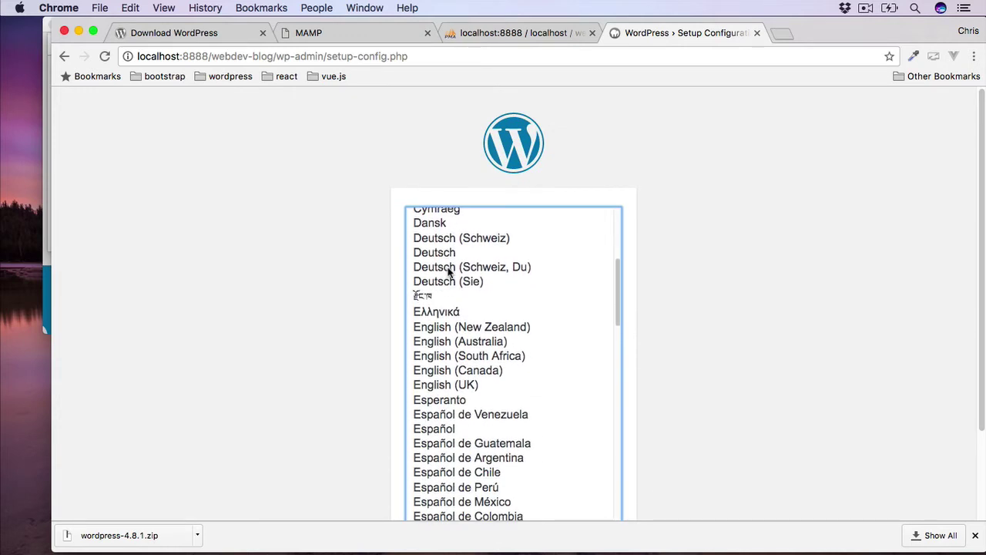
click(459, 384)
scroll(304, 387, down, 3)
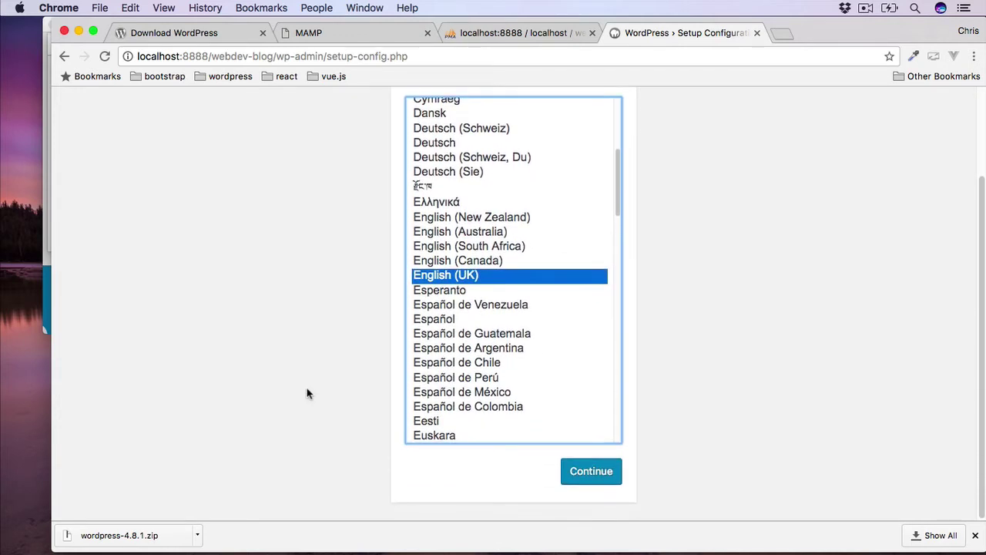
click(594, 471)
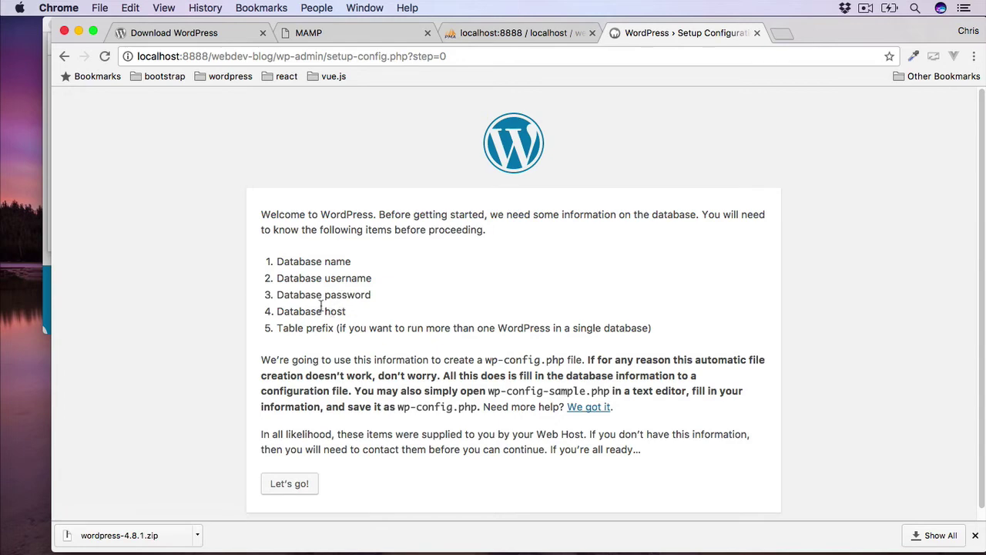
Start WordPress's database setup and enter 'webdev-blog' as the database name.
click(347, 32)
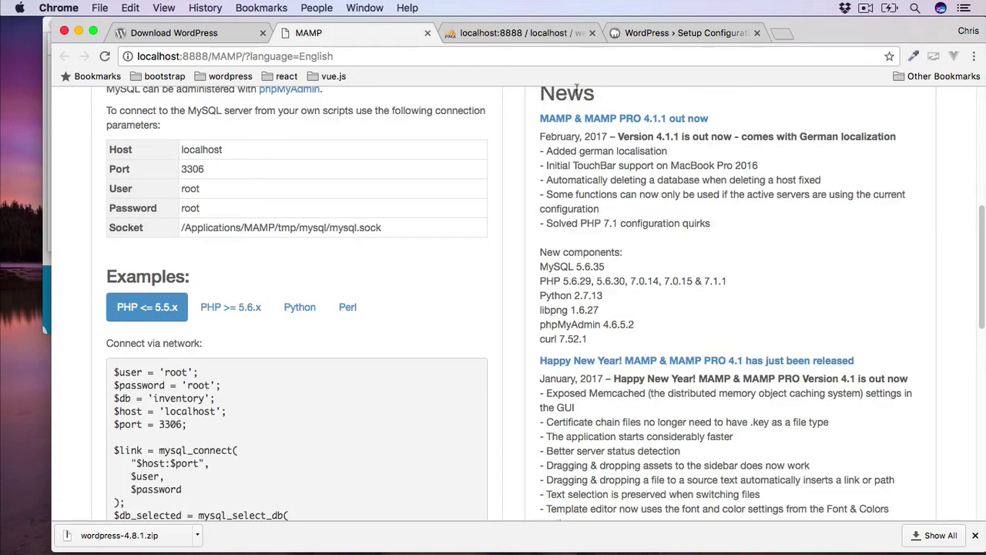
click(666, 32)
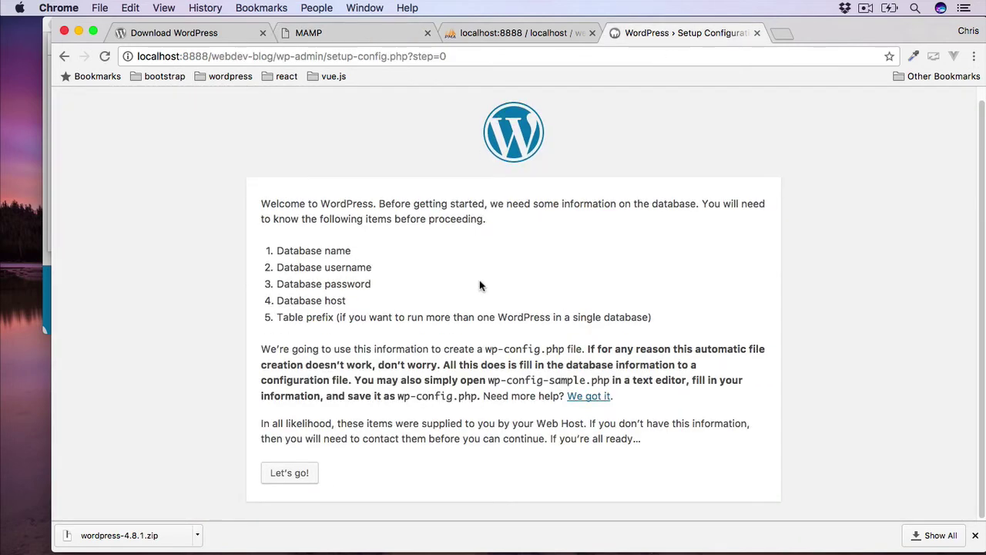
click(297, 476)
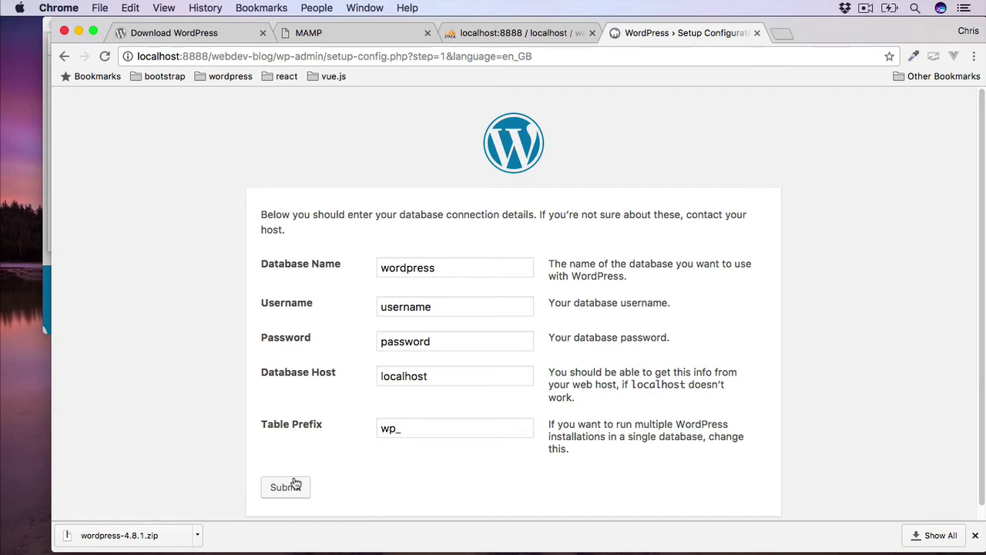
double_click(406, 267)
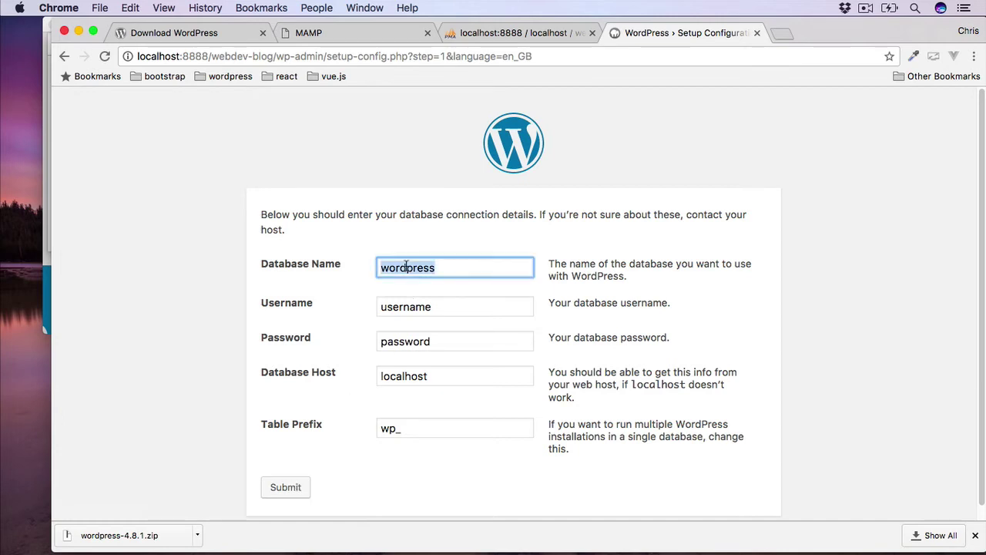
text(webdev)
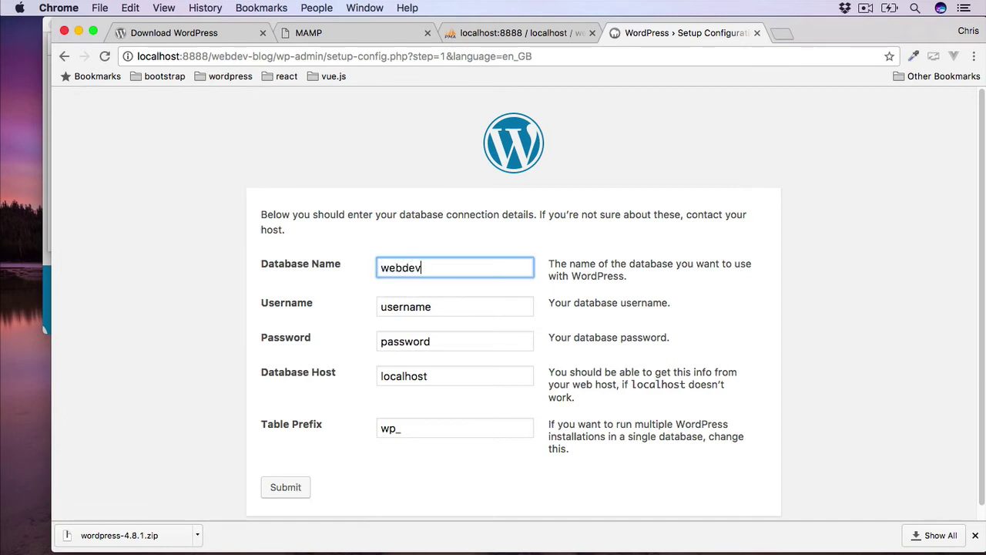
text(-blog)
Enter username root and the database password, keep localhost and wp_, and submit.
click(516, 35)
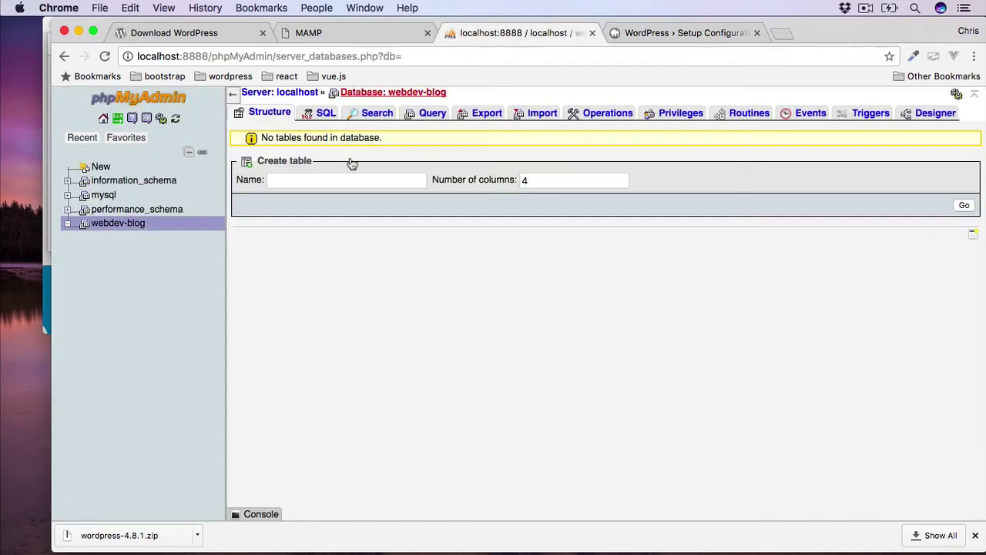
click(668, 35)
scroll(452, 312, down, 1)
double_click(406, 293)
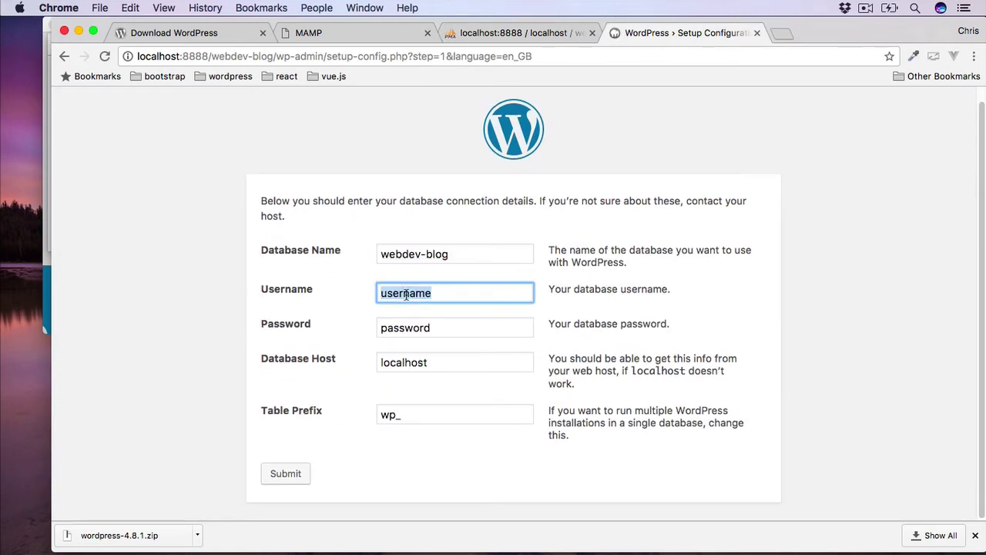
text(root)
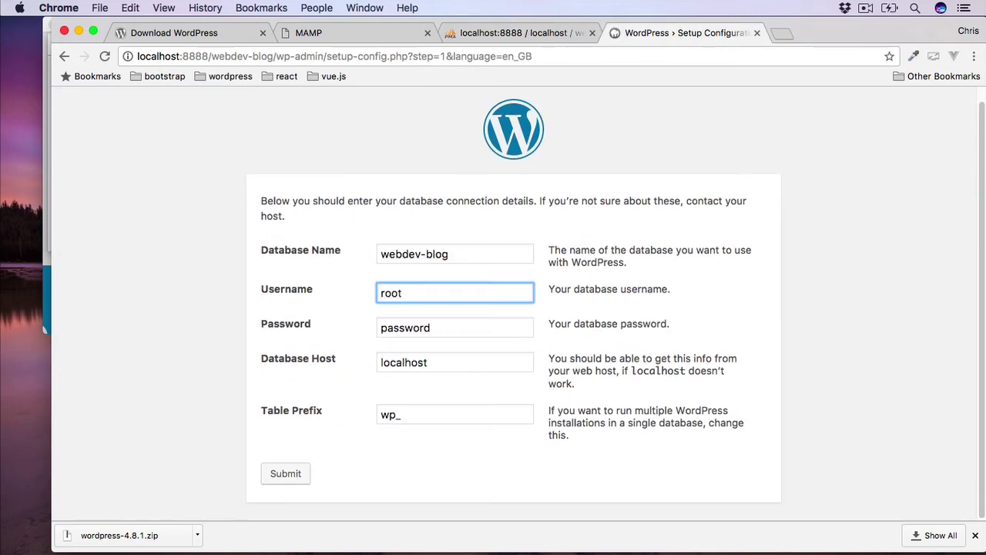
key(Tab)
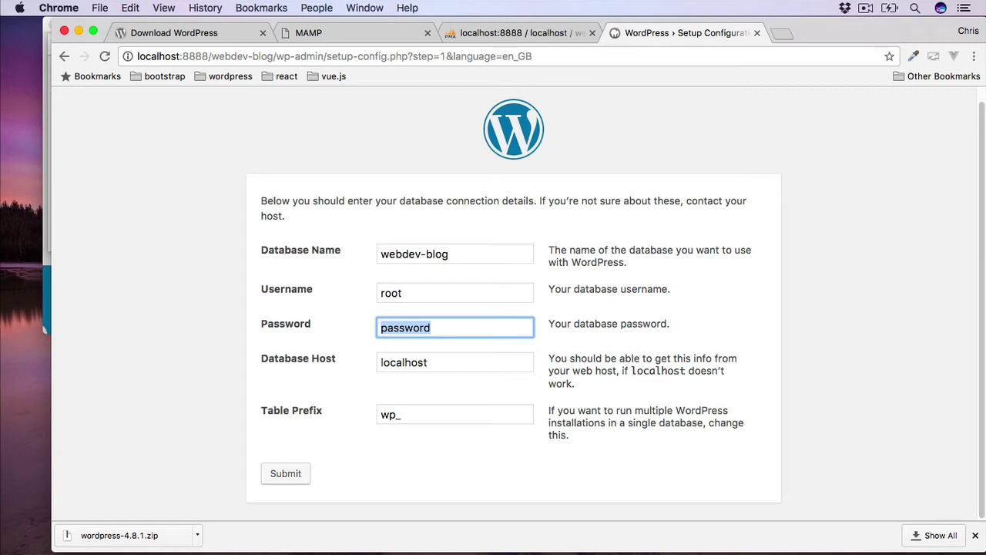
text(root)
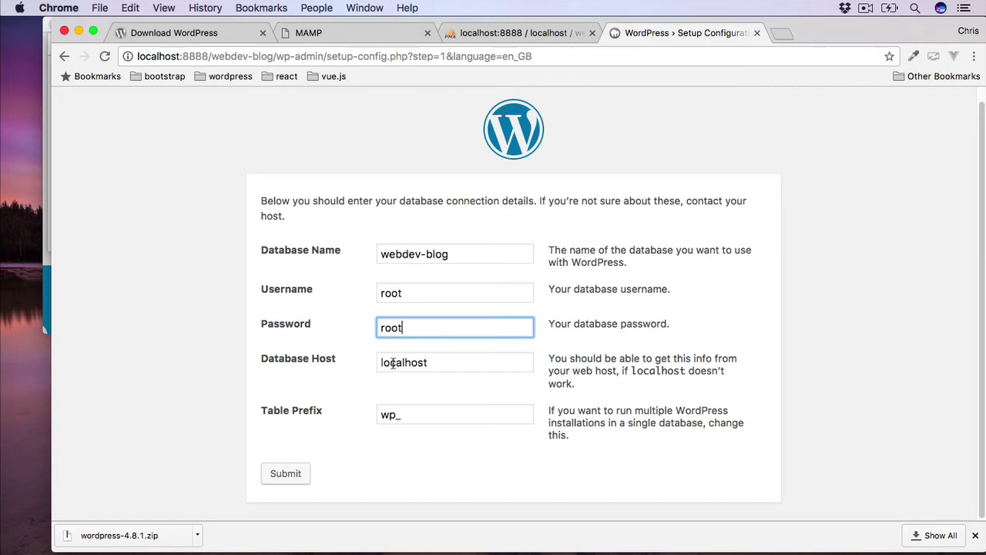
click(403, 414)
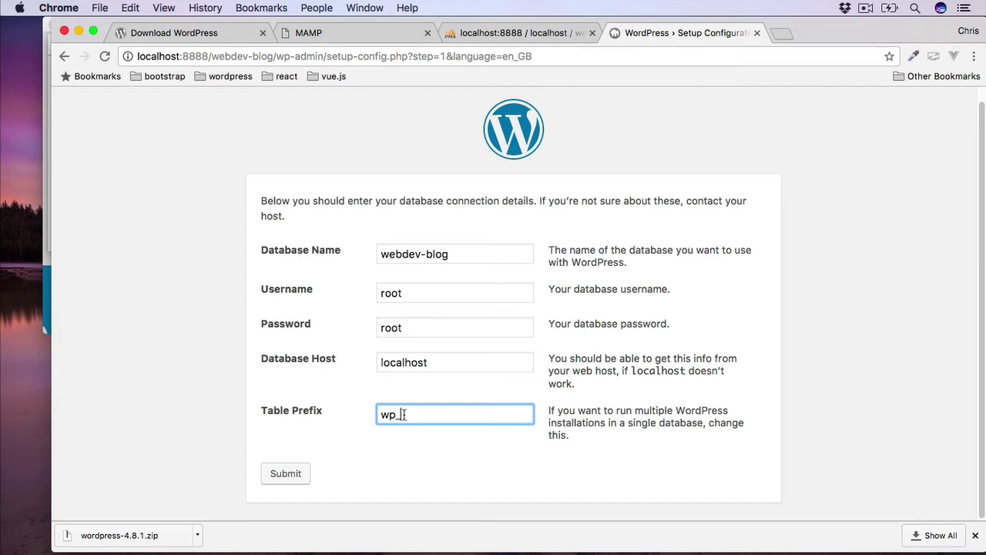
click(279, 473)
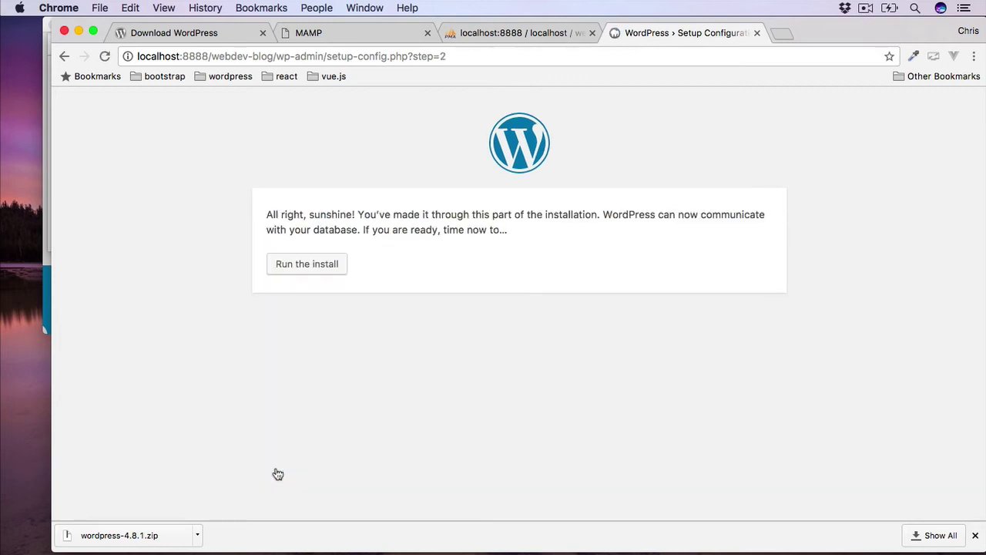
Start the WordPress install with site title 'Web Development Blog' and admin username 'webdev-blog'.
click(307, 265)
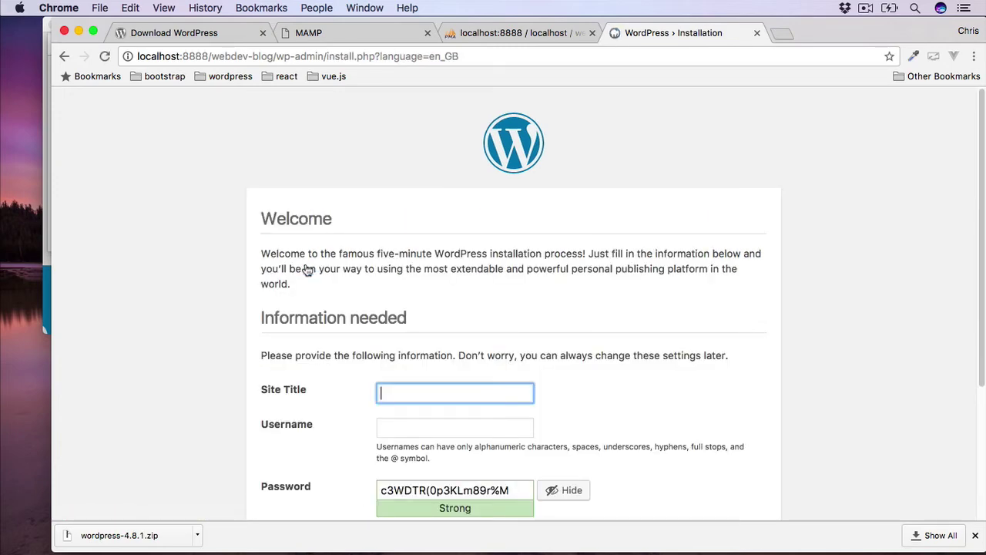
scroll(475, 285, down, 3)
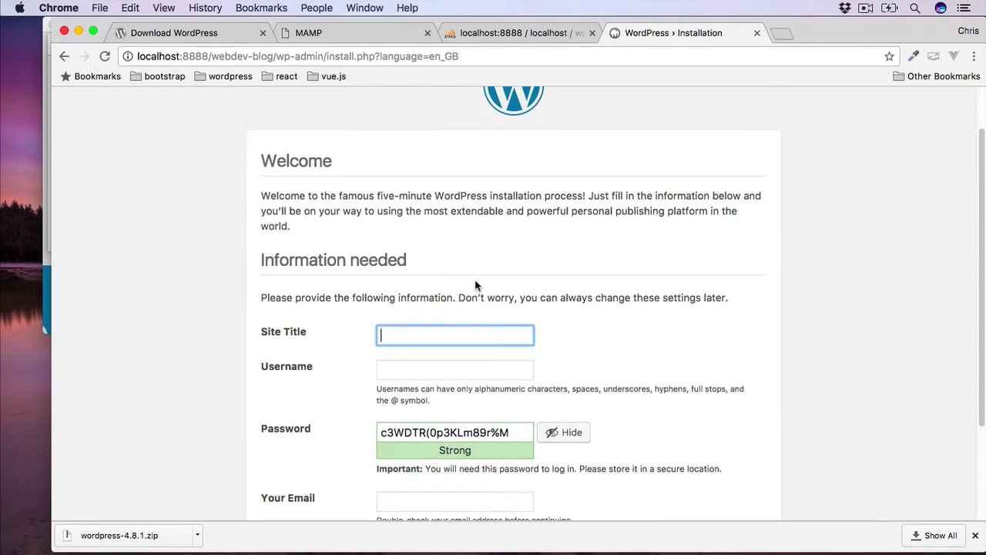
scroll(475, 285, down, 3)
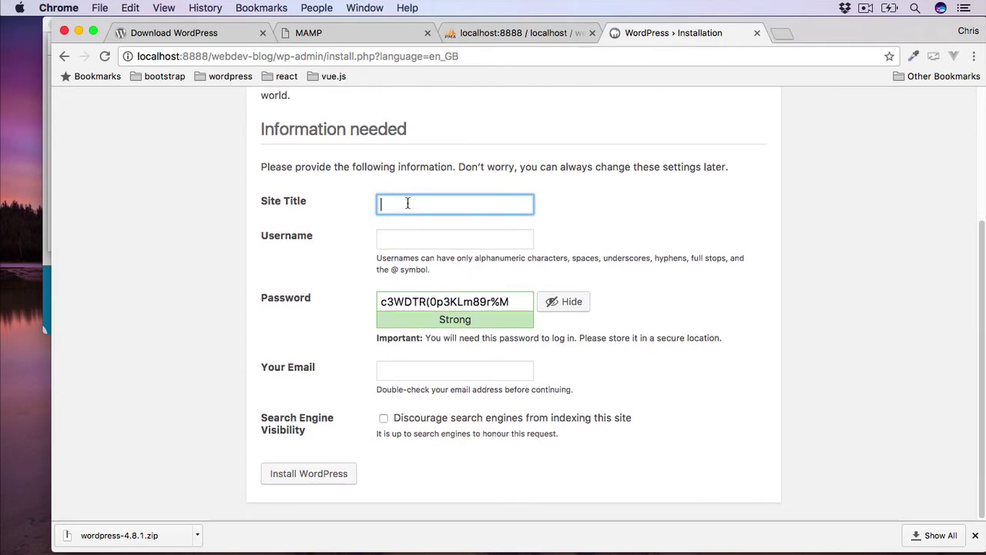
text(Web Development Blog)
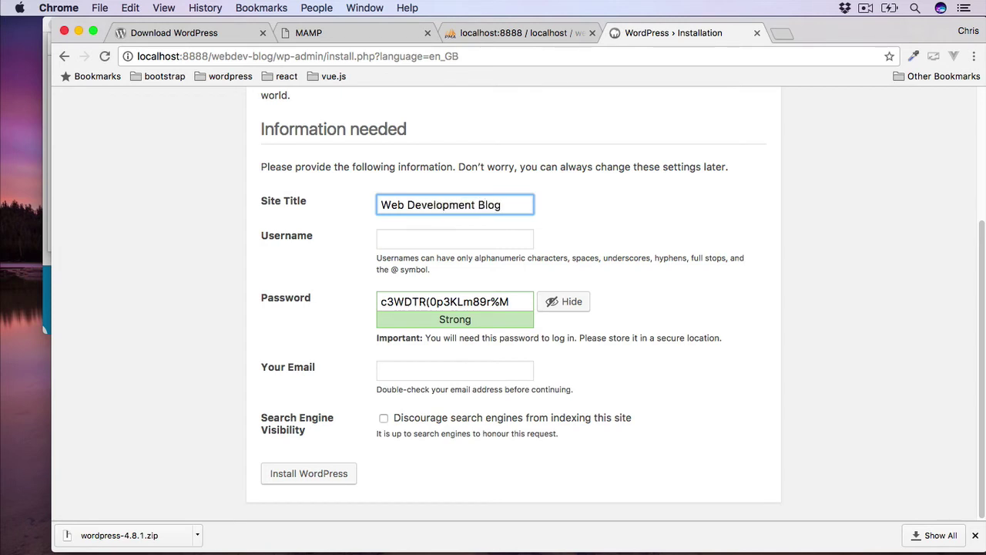
click(406, 240)
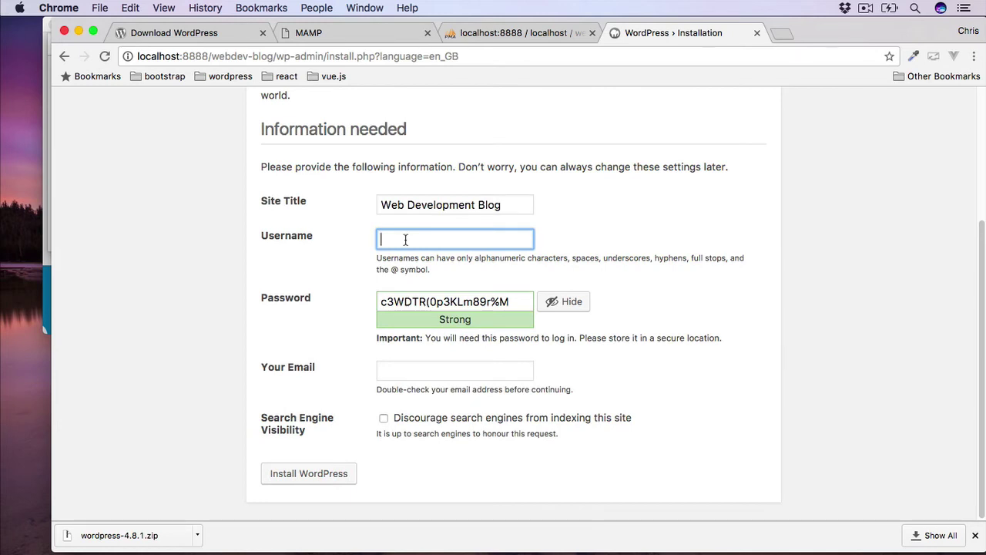
text(webdev-blog)
Select the generated password, fill in the admin e-mail address, and install WordPress.
click(508, 300)
drag(507, 300, 354, 301)
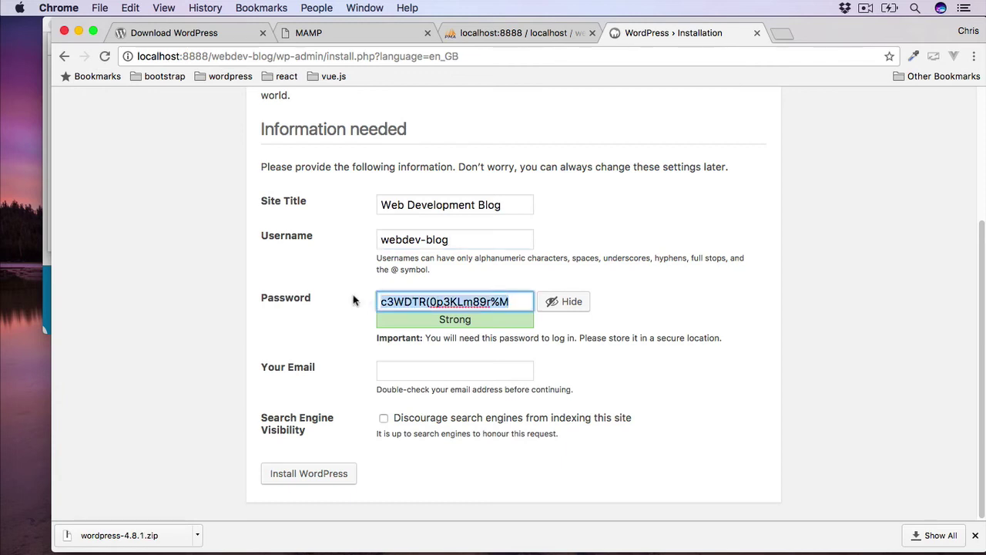
click(402, 370)
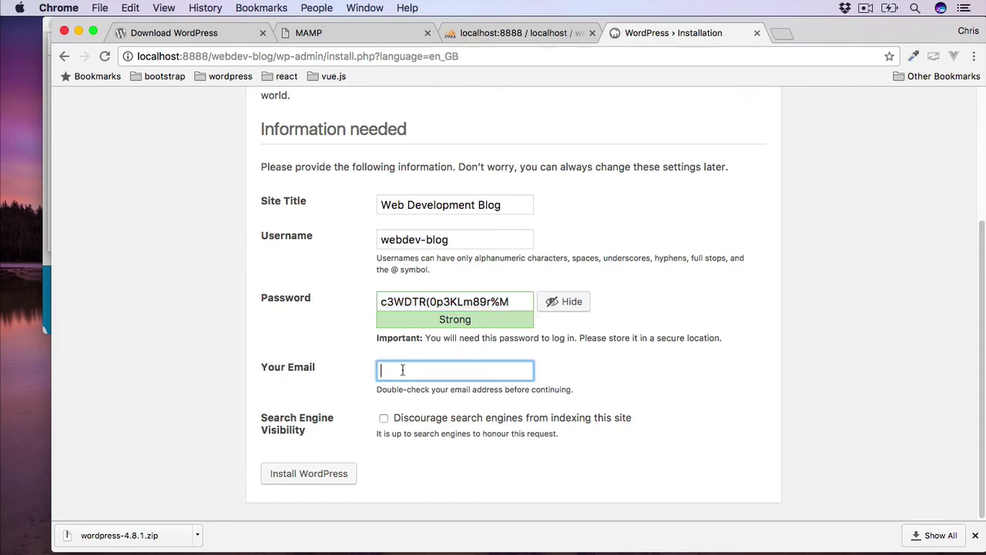
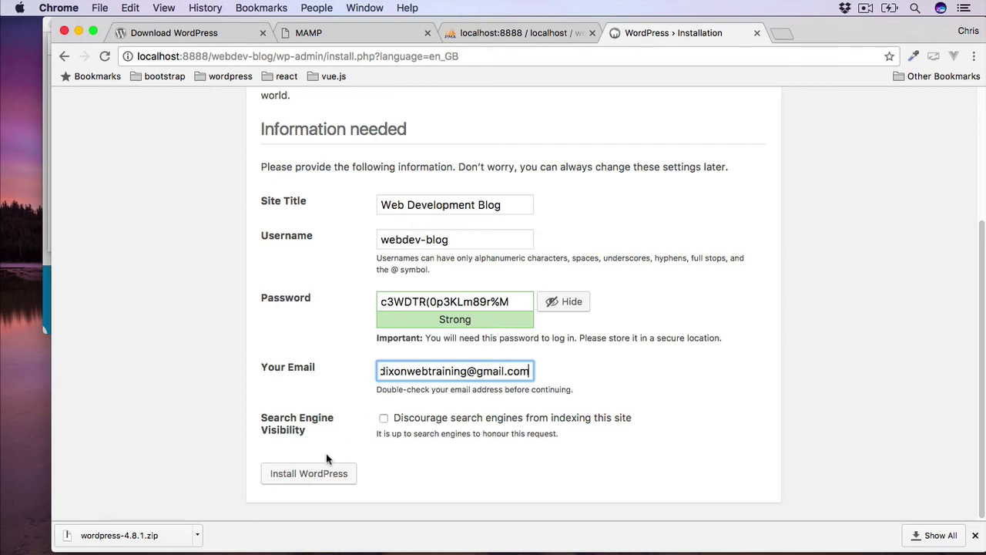
click(307, 478)
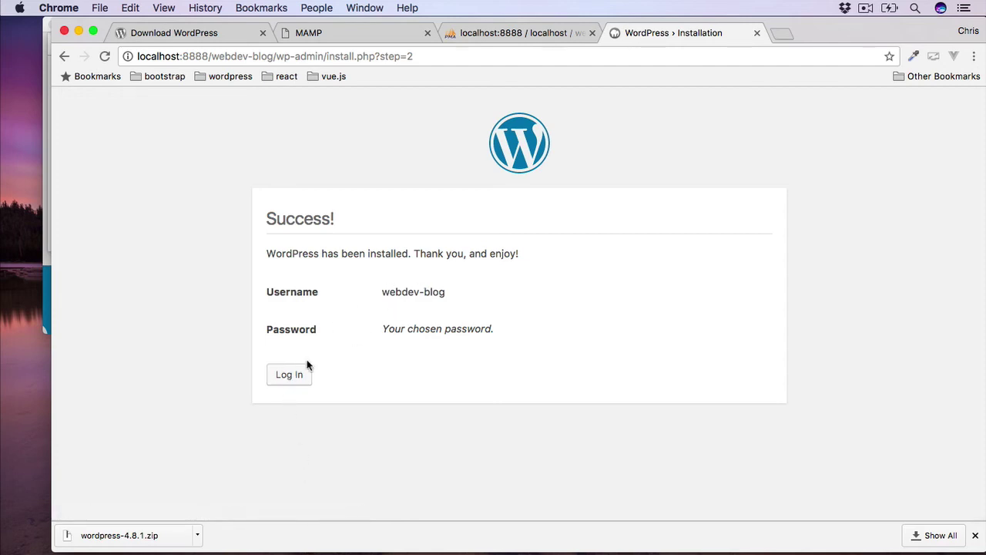
Log in as webdev-blog with the saved password pasted and Remember Me ticked.
click(290, 374)
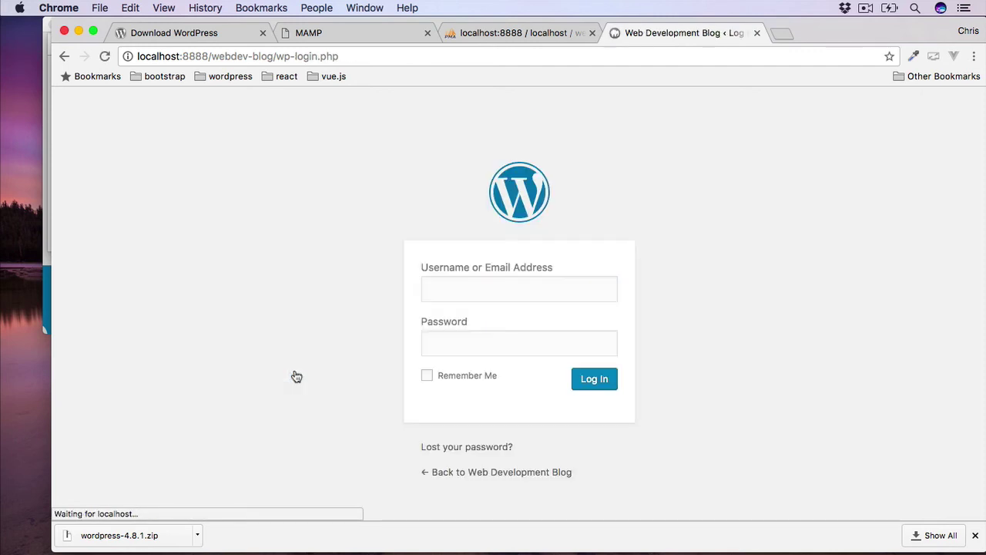
text(webdev-blog)
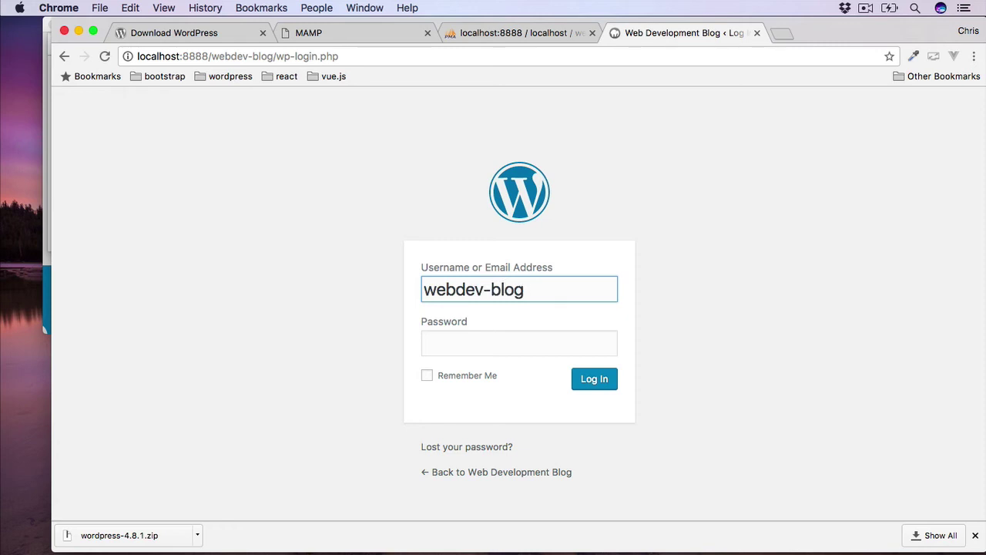
key(Tab)
key(super+v)
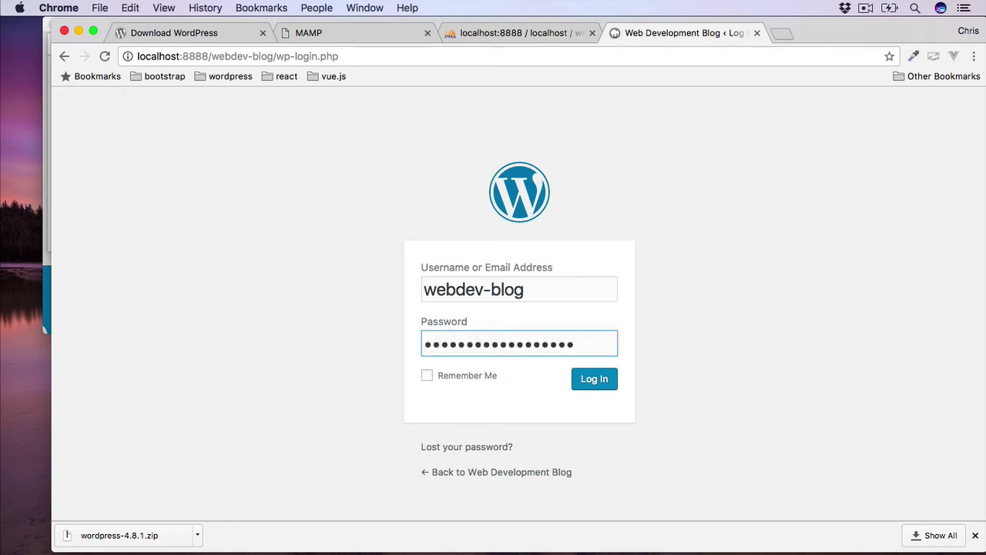
click(427, 376)
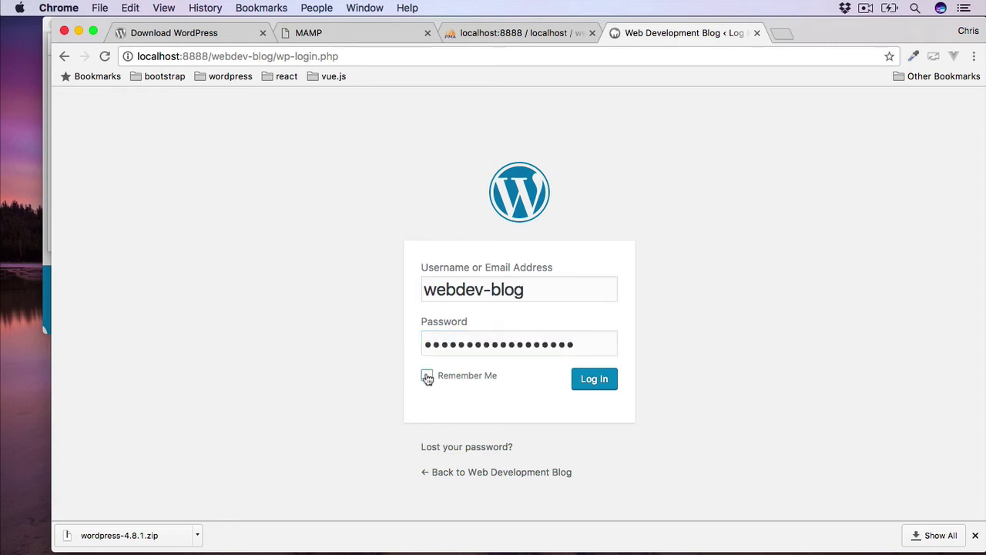
click(590, 379)
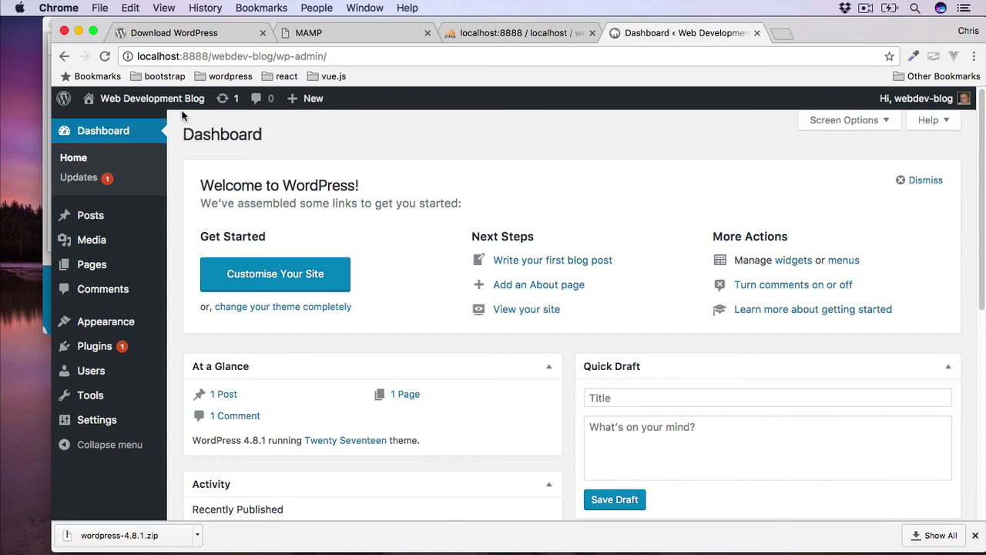
click(142, 103)
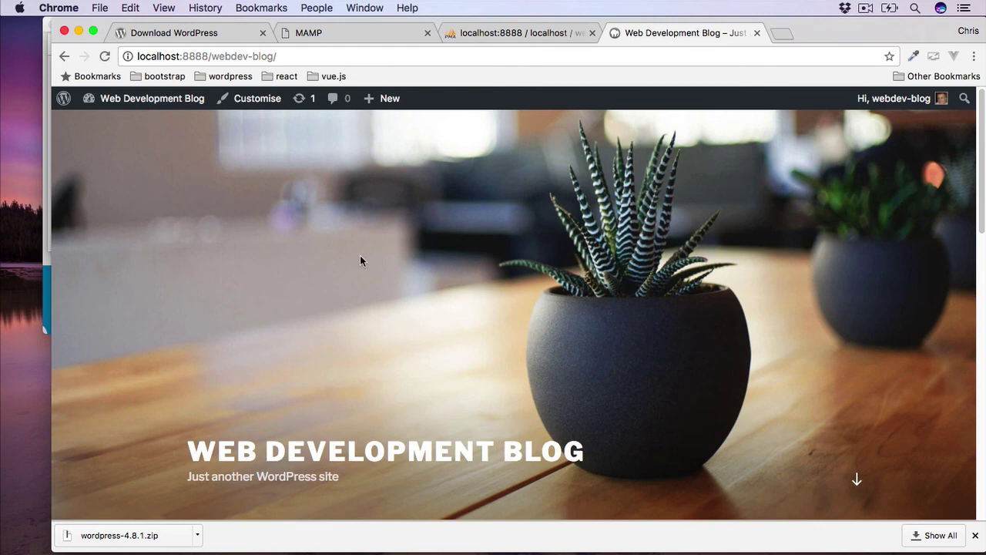
scroll(360, 257, down, 6)
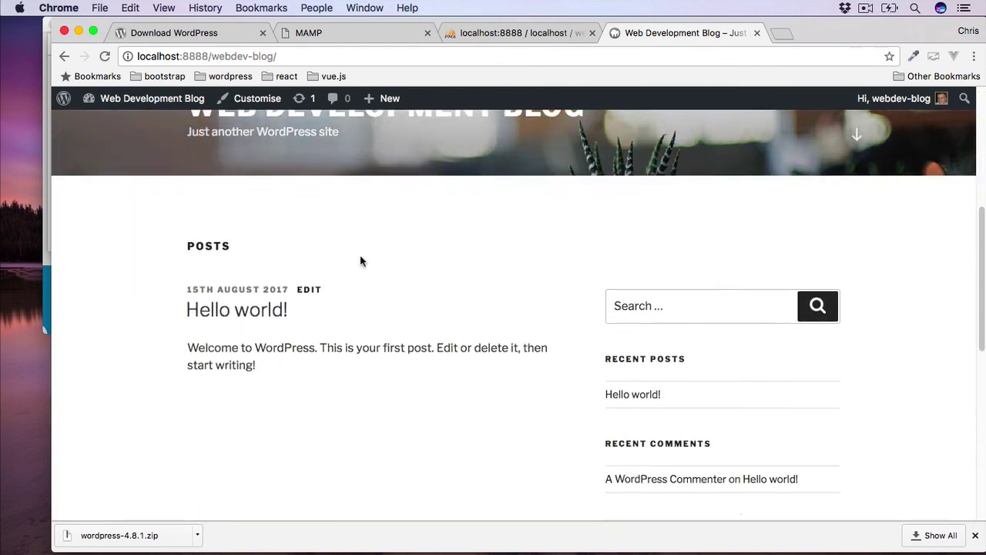
scroll(360, 258, down, 10)
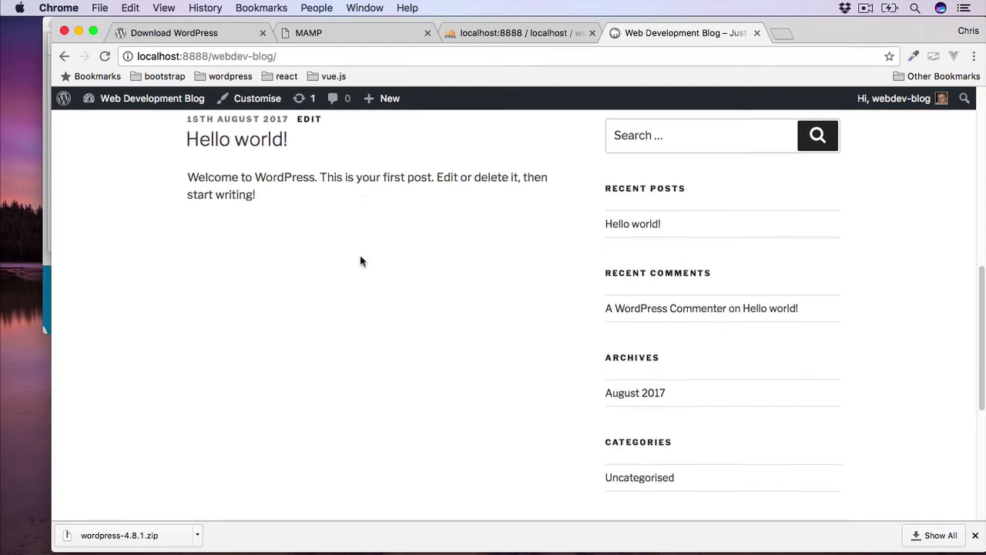
scroll(359, 260, up, 15)
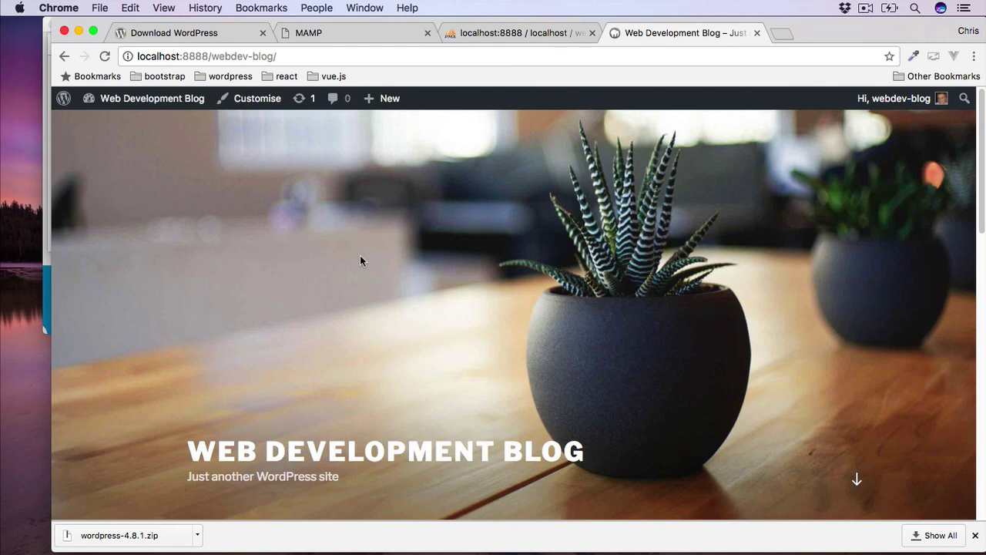
click(151, 106)
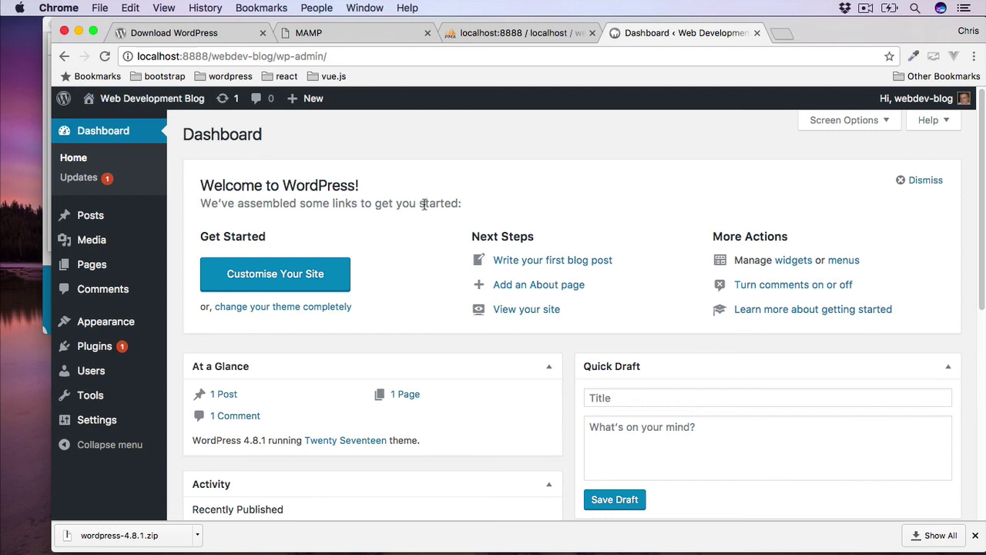